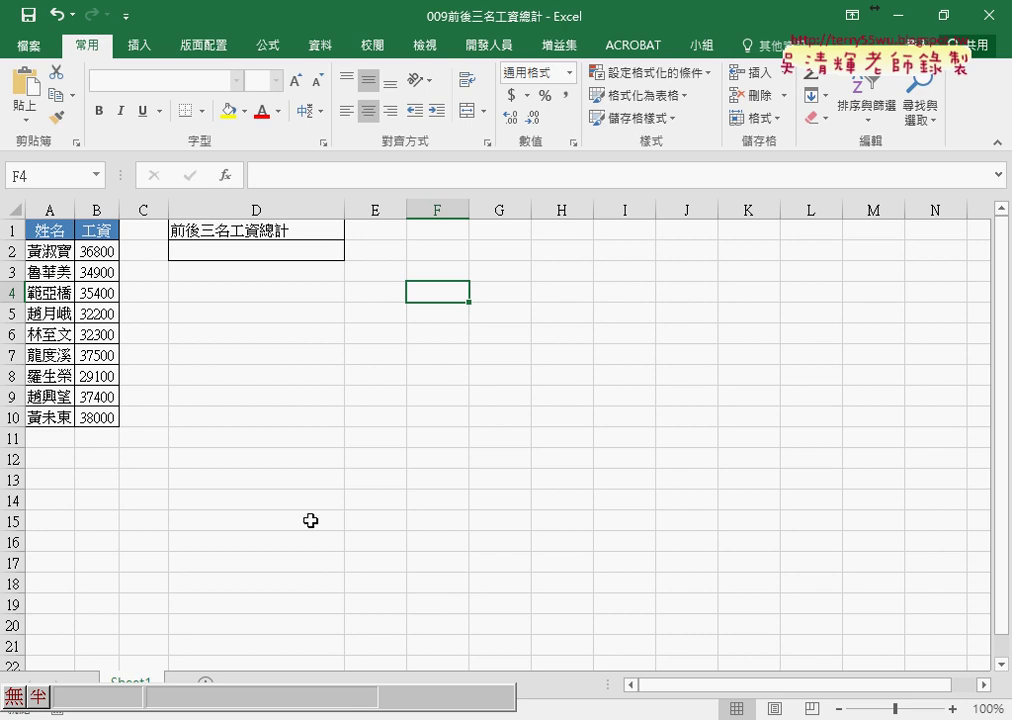
# - Select D2 and switch the keyboard input language
pyautogui.click(284, 249)
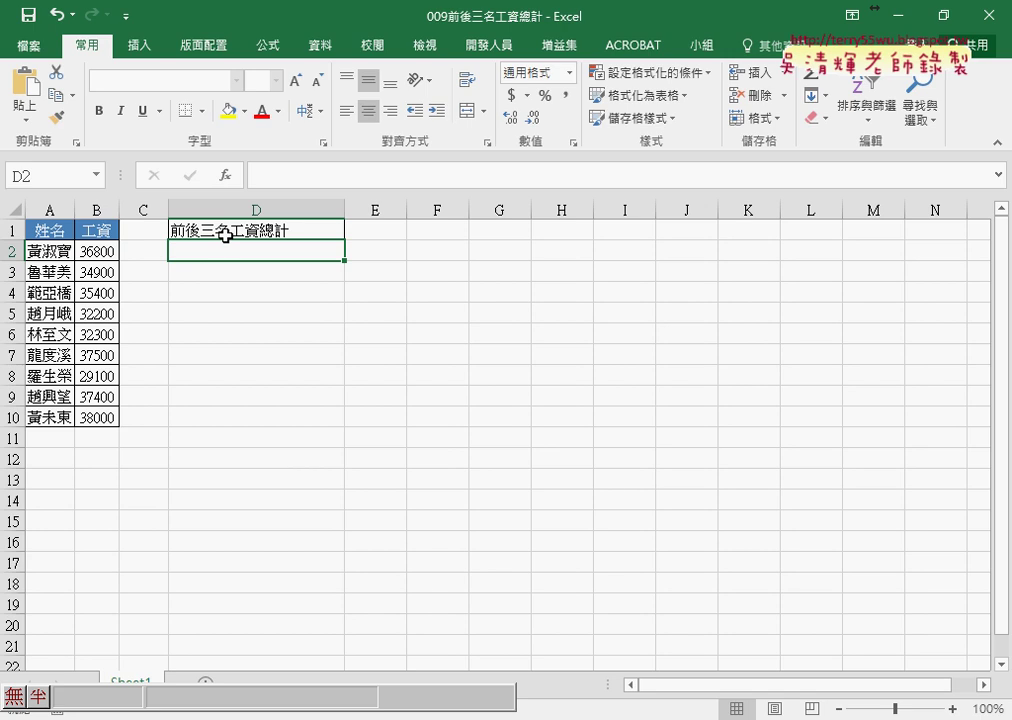
pyautogui.press('super+space')
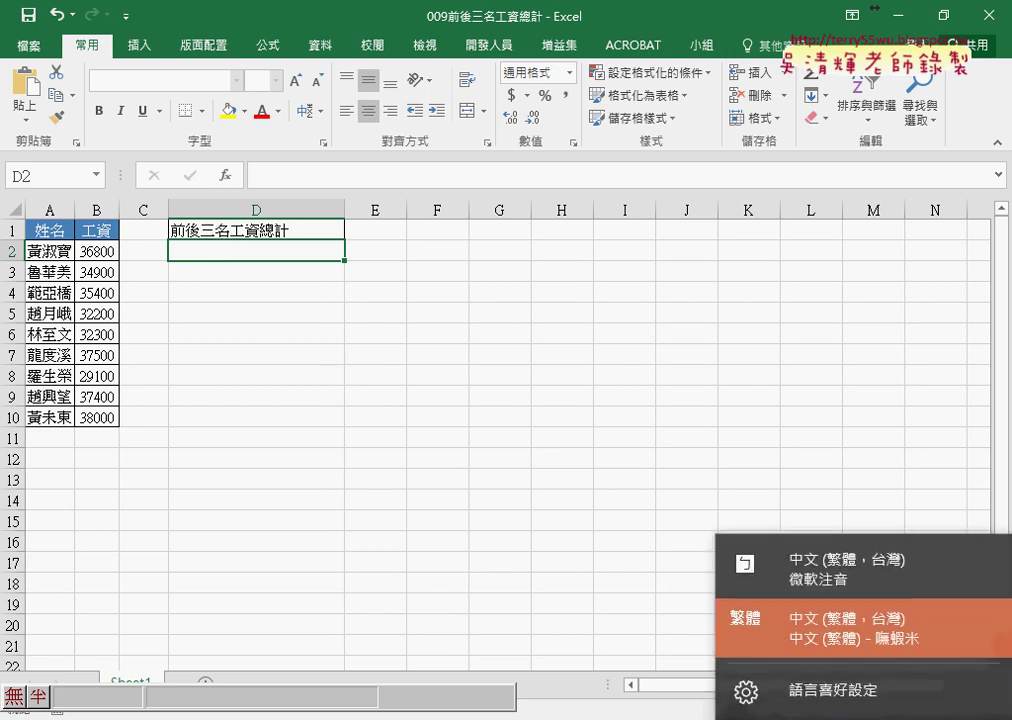
pyautogui.click(863, 574)
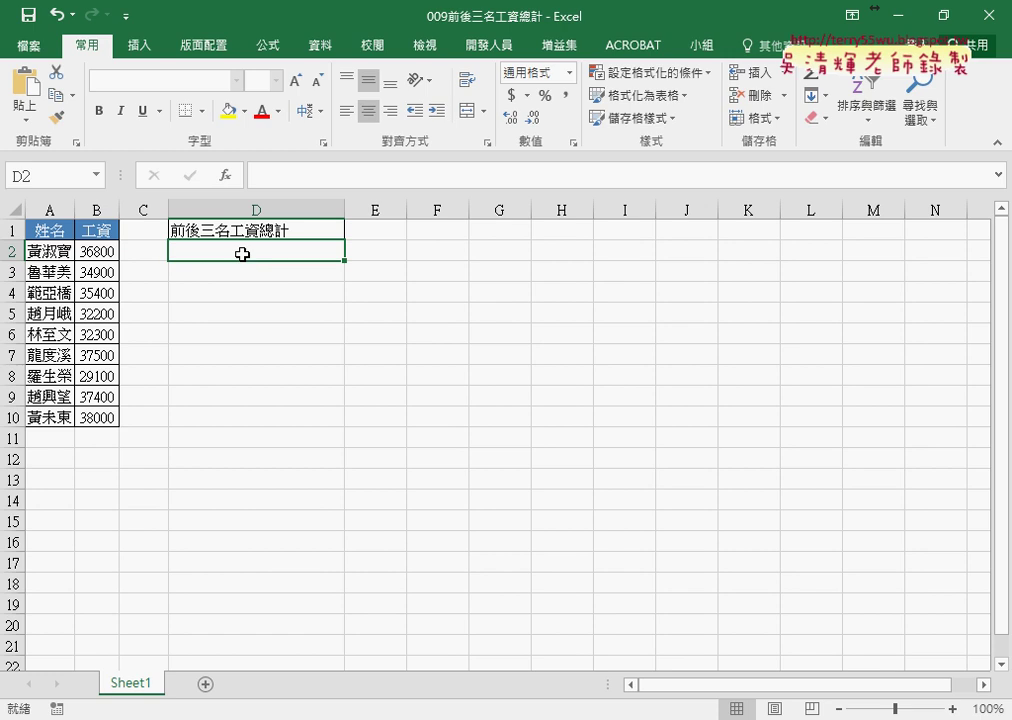
# - Insert the LARGE function from the 統計 category into D2
pyautogui.click(227, 178)
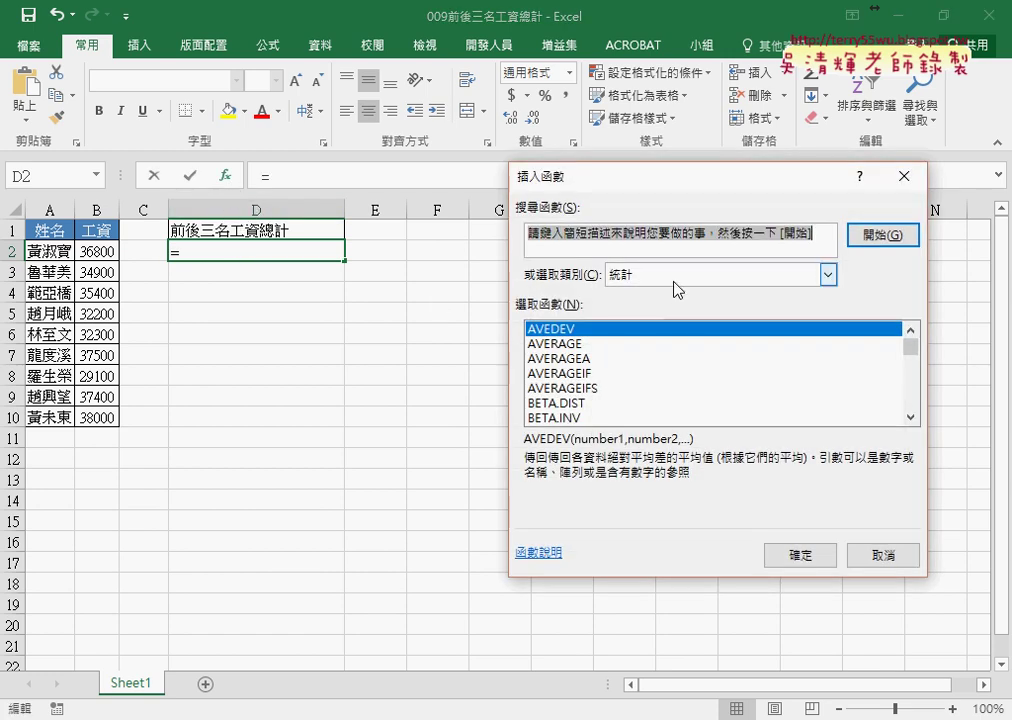
pyautogui.click(741, 274)
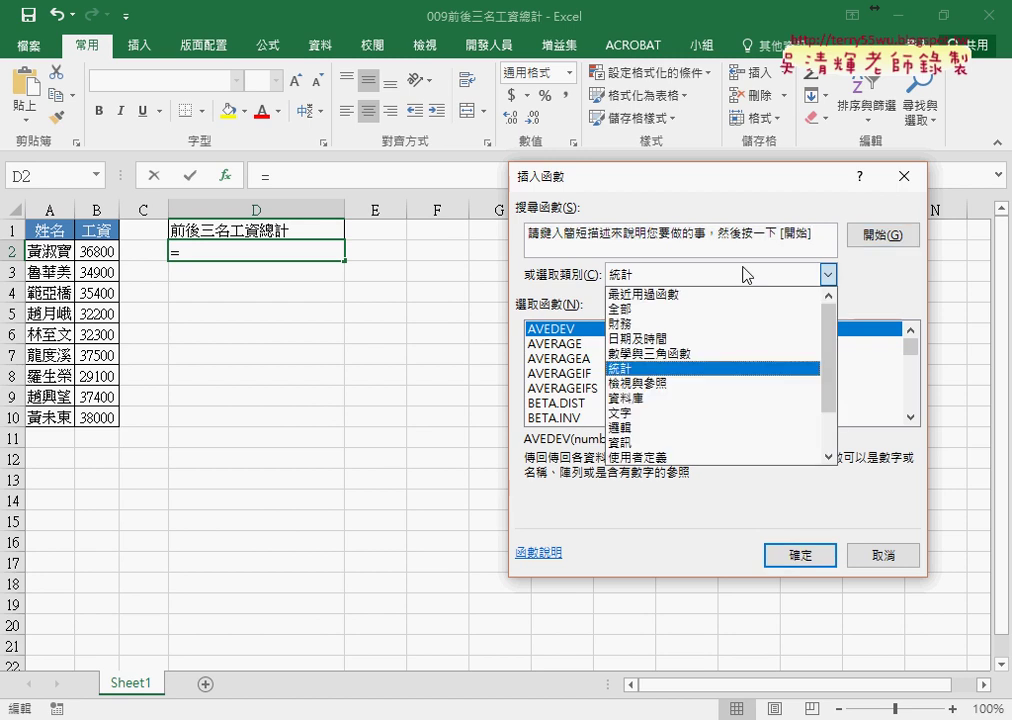
pyautogui.moveTo(910, 346); pyautogui.dragTo(915, 376)
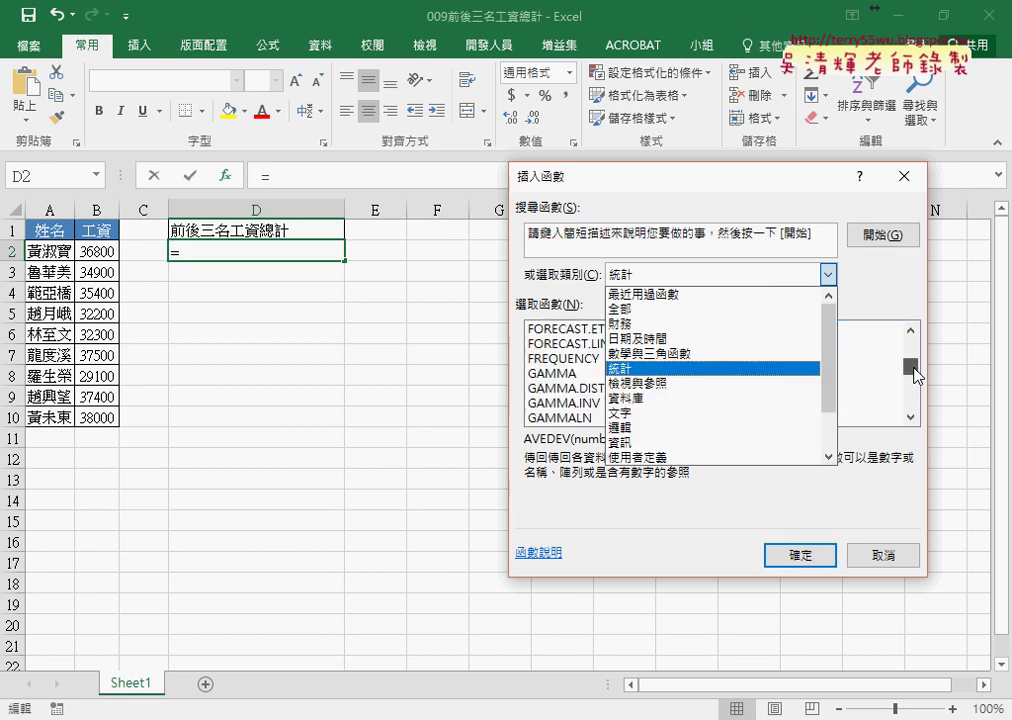
pyautogui.click(915, 376)
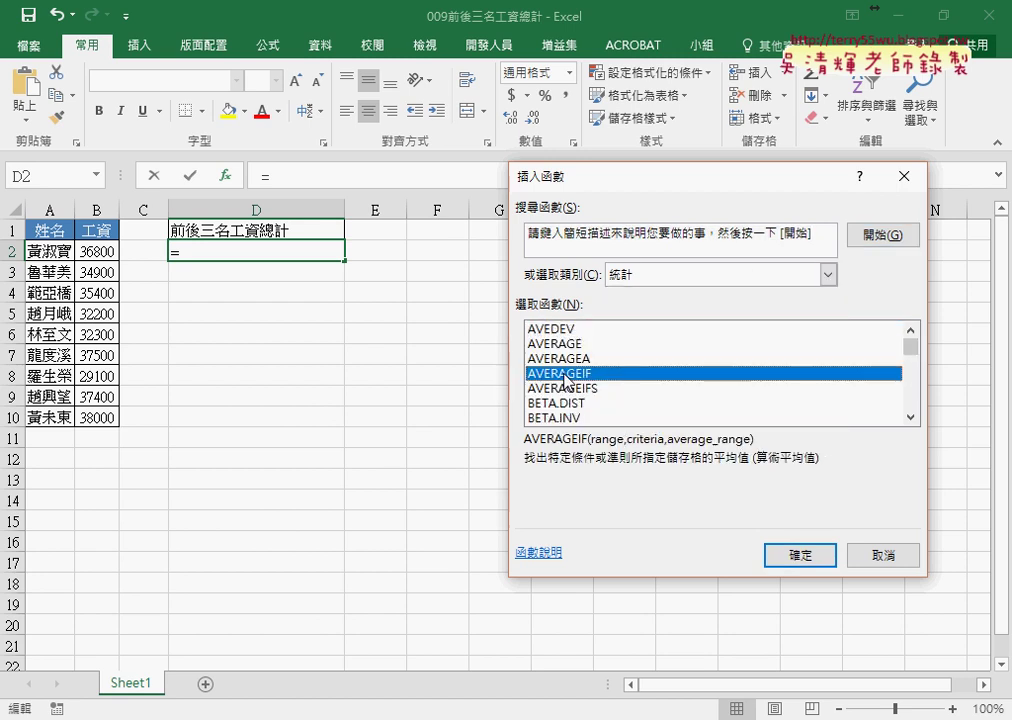
pyautogui.moveTo(908, 406); pyautogui.dragTo(916, 388)
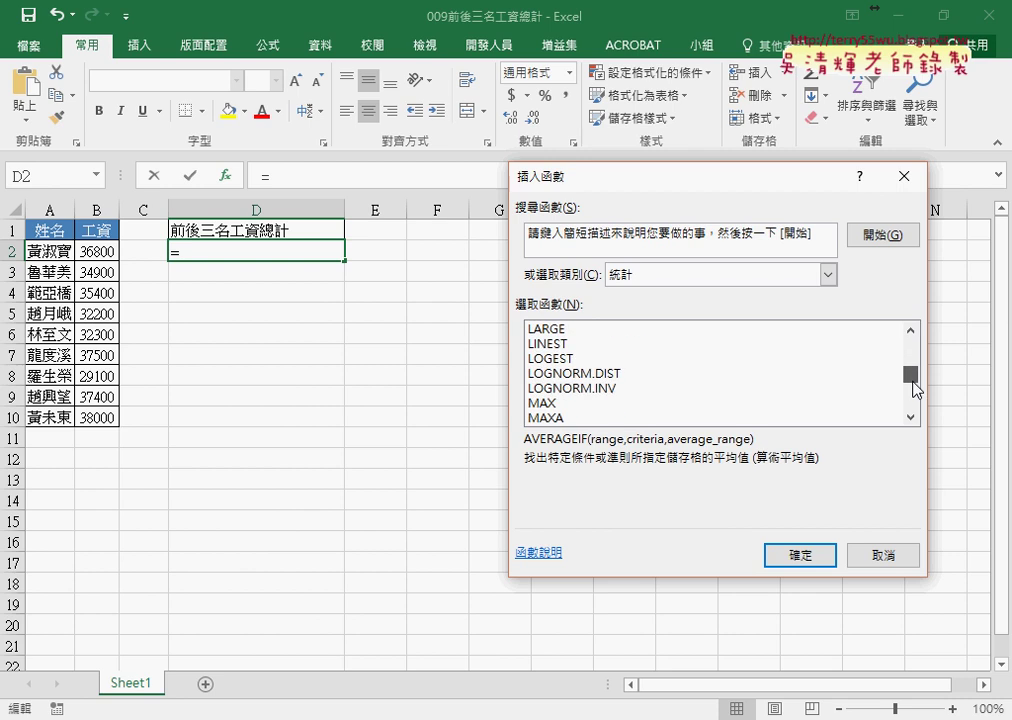
pyautogui.click(552, 330)
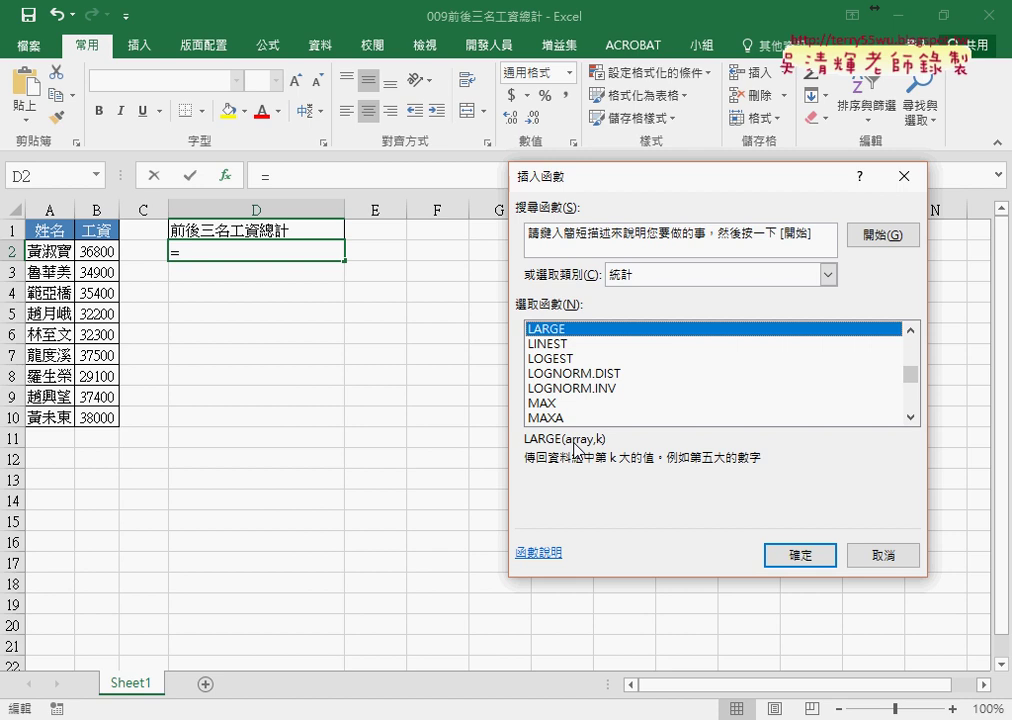
pyautogui.click(797, 554)
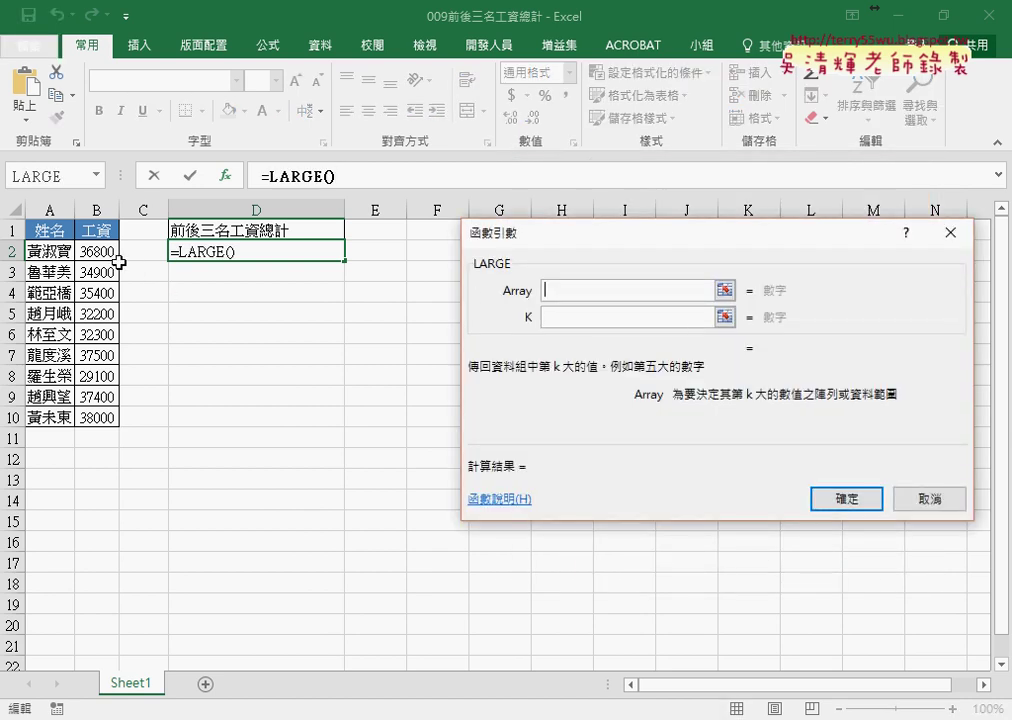
# - Give LARGE the array B2:B10 and k 3, making D2 =LARGE(B2:B10,3)
pyautogui.moveTo(100, 252); pyautogui.dragTo(100, 417)
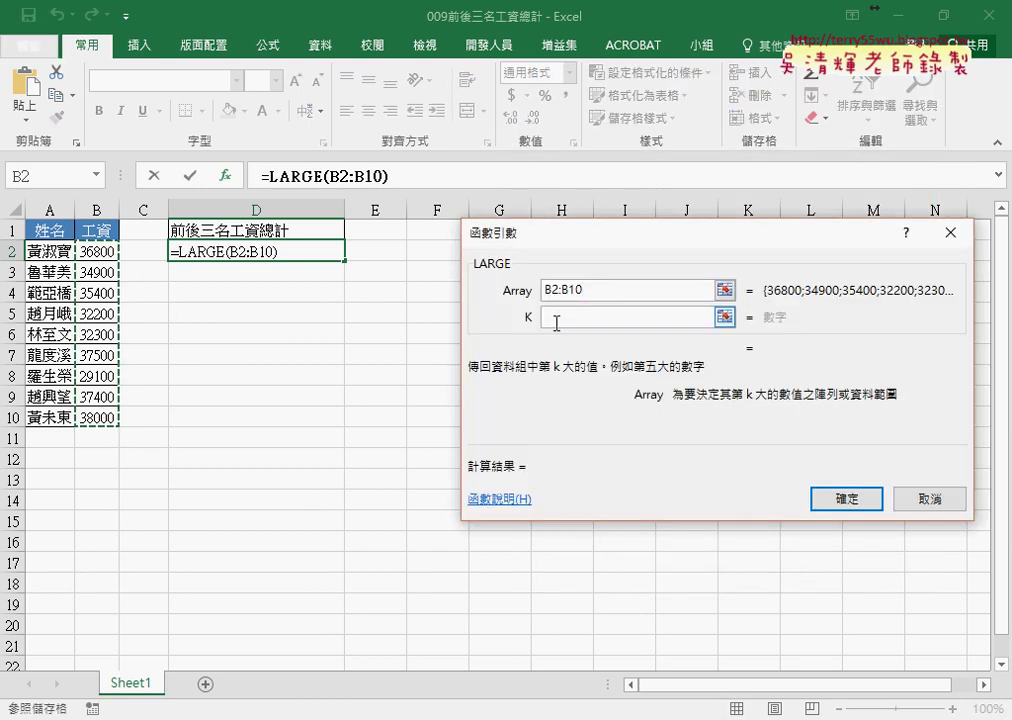
pyautogui.click(556, 318)
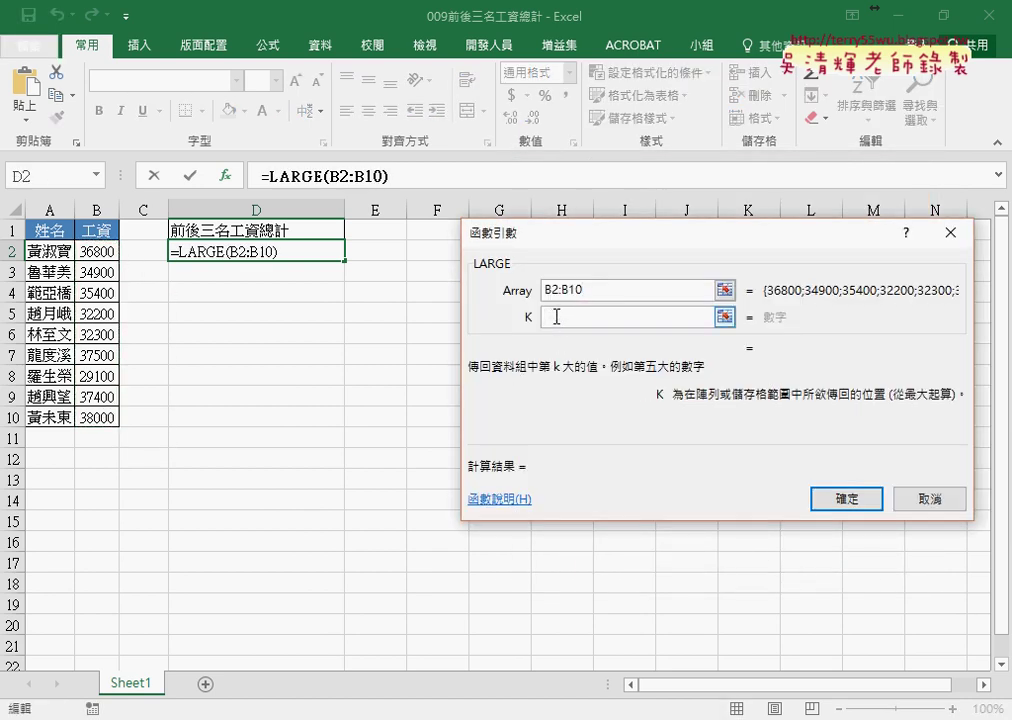
pyautogui.write('3')
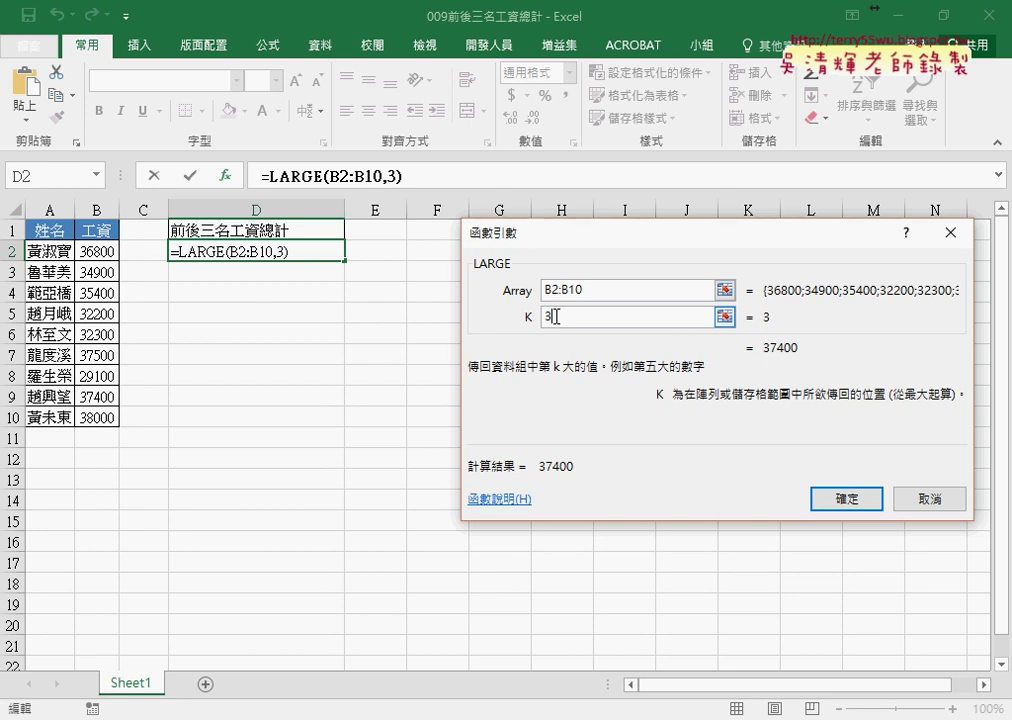
pyautogui.click(840, 501)
# - Cut the LARGE(B2:B10,3) expression out of the D2 formula bar
pyautogui.moveTo(372, 177); pyautogui.dragTo(330, 180)
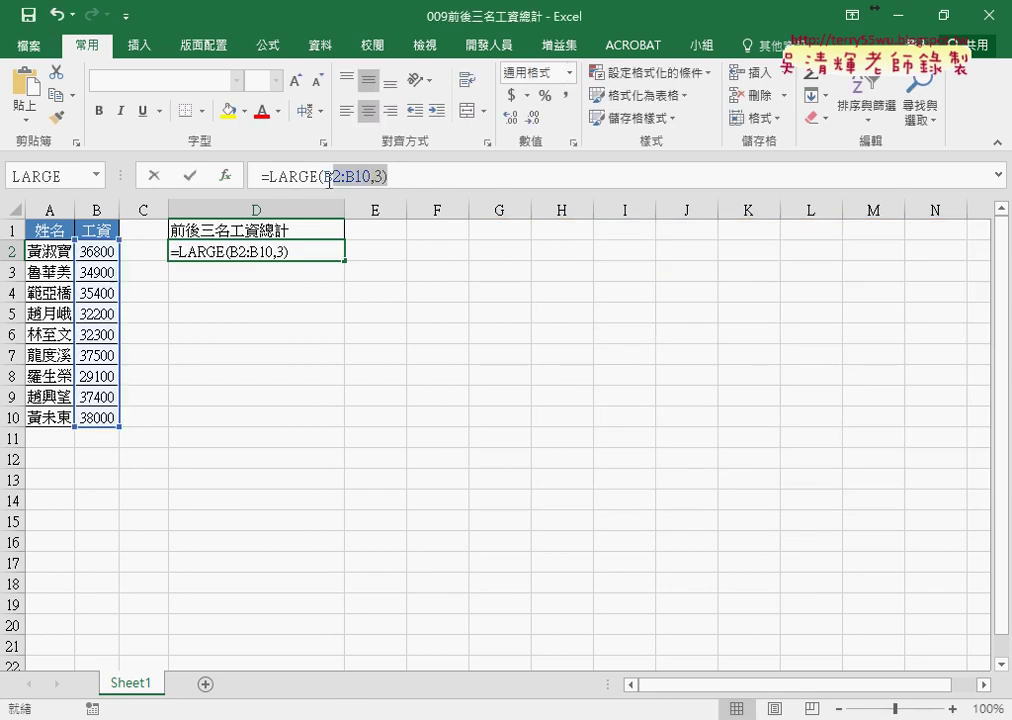
pyautogui.rightClick(328, 180)
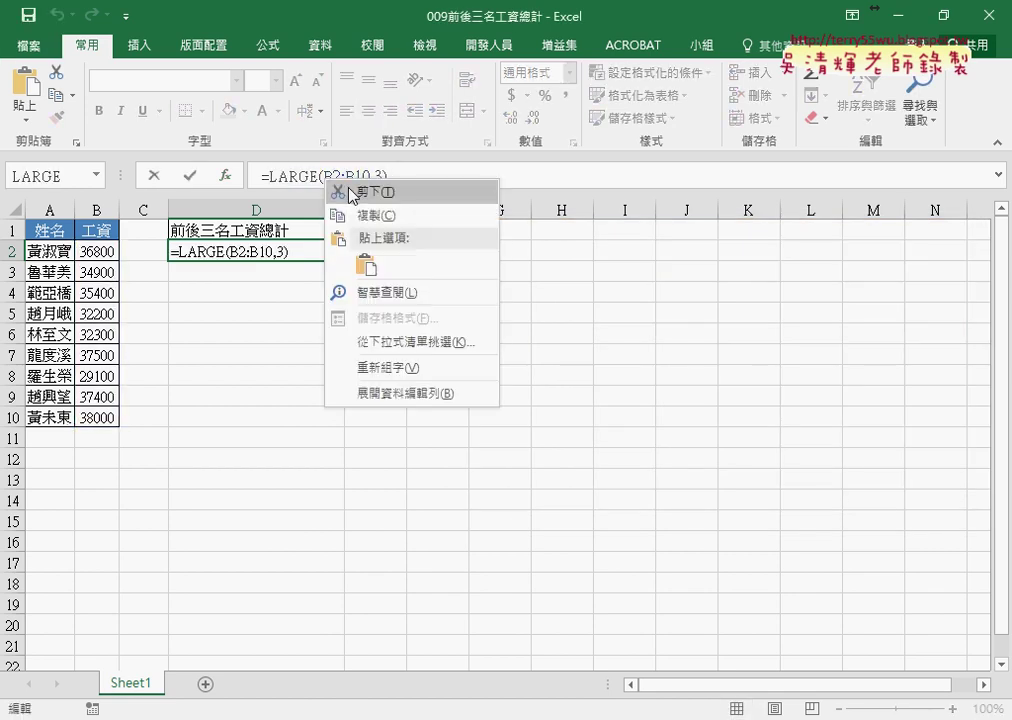
pyautogui.click(370, 191)
# - Insert SUMIF from recently used functions with range B2:B10, ready for its criteria
pyautogui.click(226, 175)
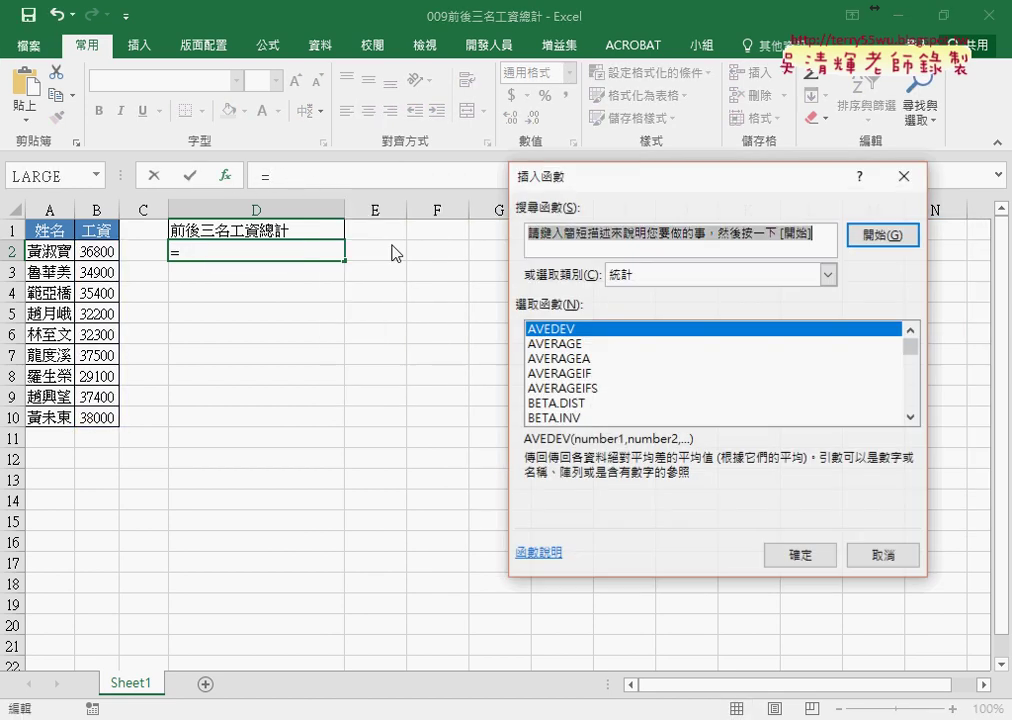
pyautogui.click(648, 275)
pyautogui.click(648, 289)
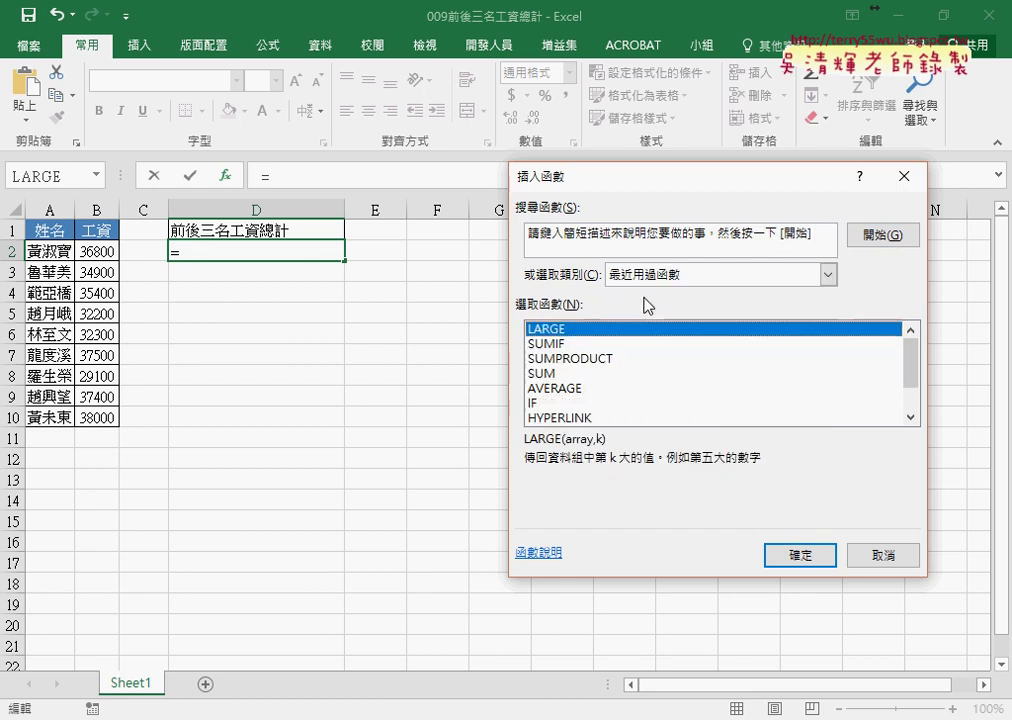
pyautogui.doubleClick(557, 345)
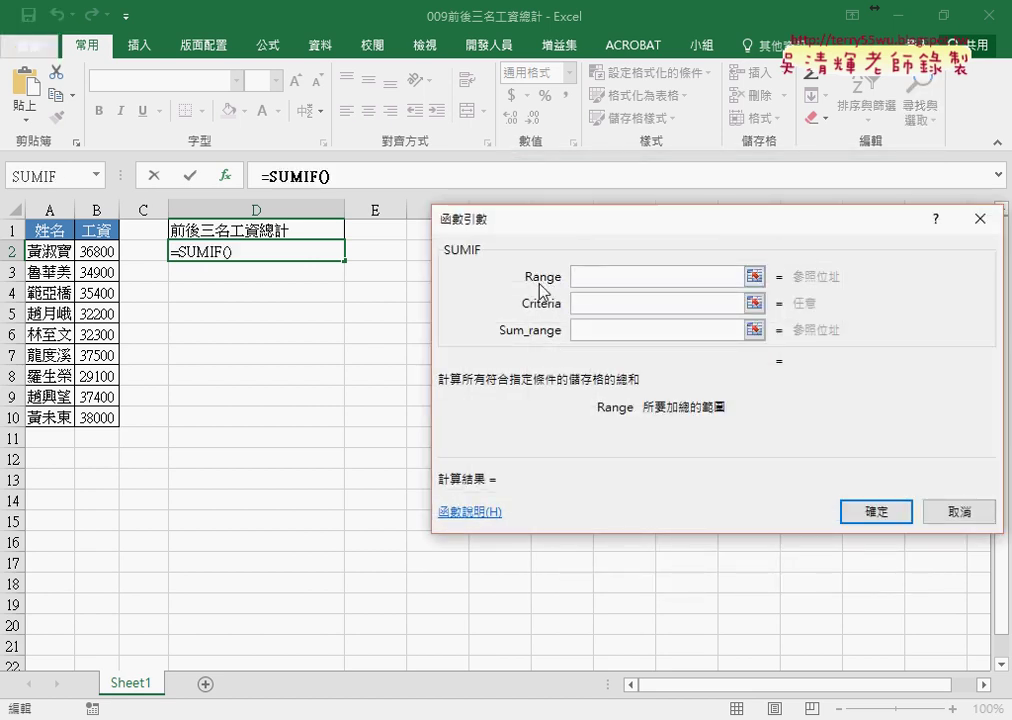
pyautogui.moveTo(98, 252); pyautogui.dragTo(101, 418)
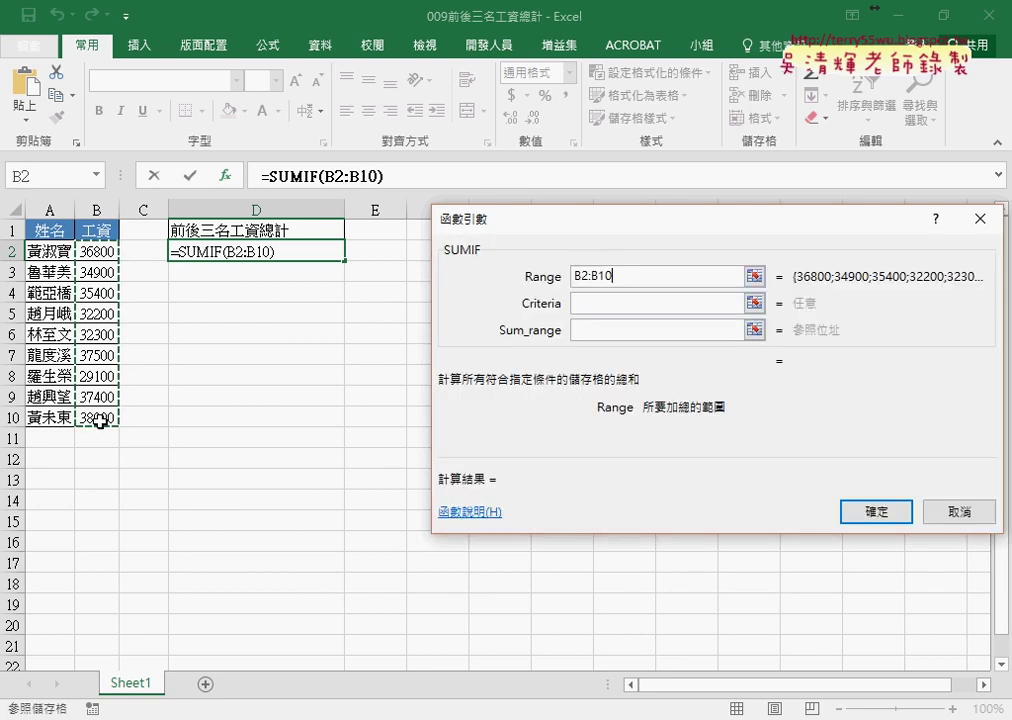
pyautogui.click(626, 304)
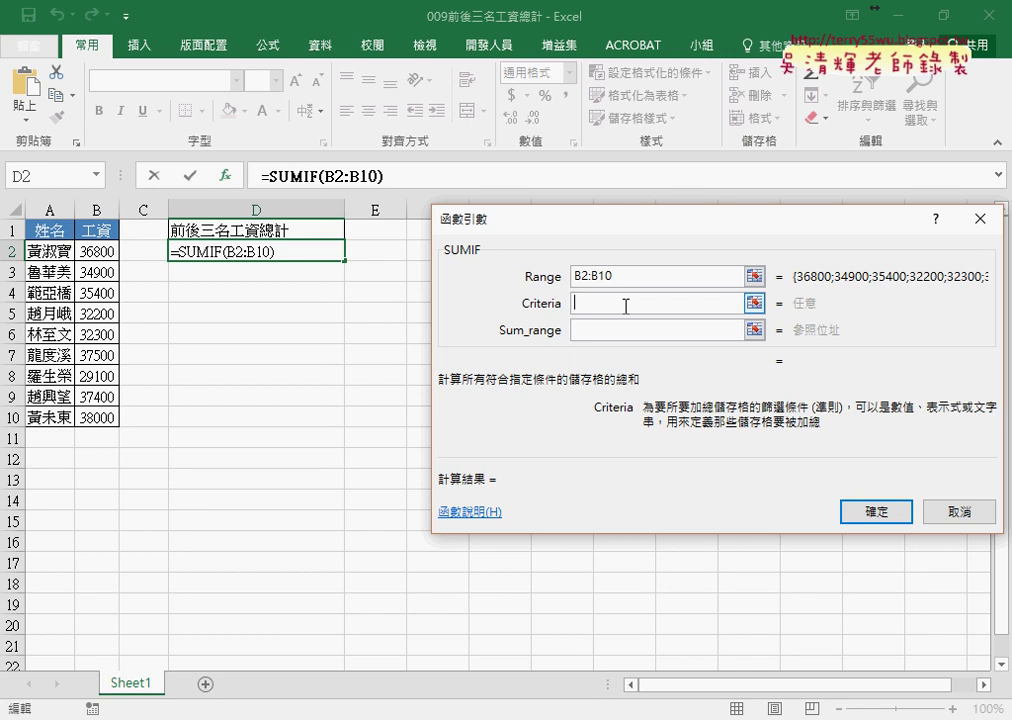
# - Set the SUMIF criteria to ">="&LARGE(B2:B10,3), evaluating to ">=37400"
pyautogui.rightClick(626, 304)
pyautogui.click(662, 364)
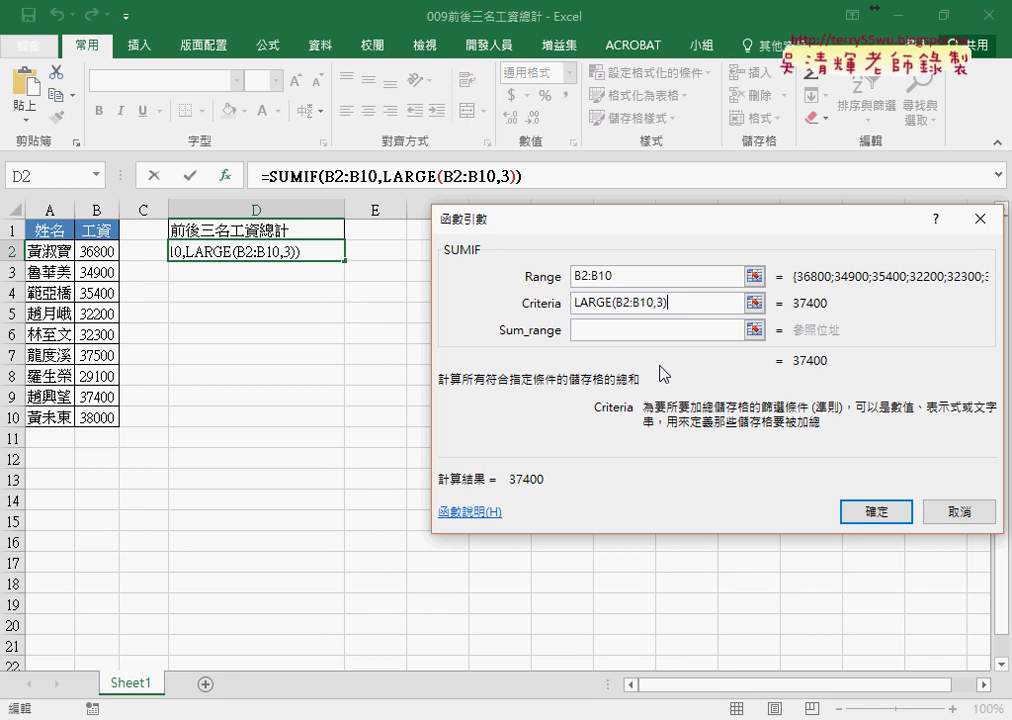
pyautogui.press('Left')
pyautogui.press('Left')
pyautogui.press('Left')
pyautogui.press('Left')
pyautogui.write('"')
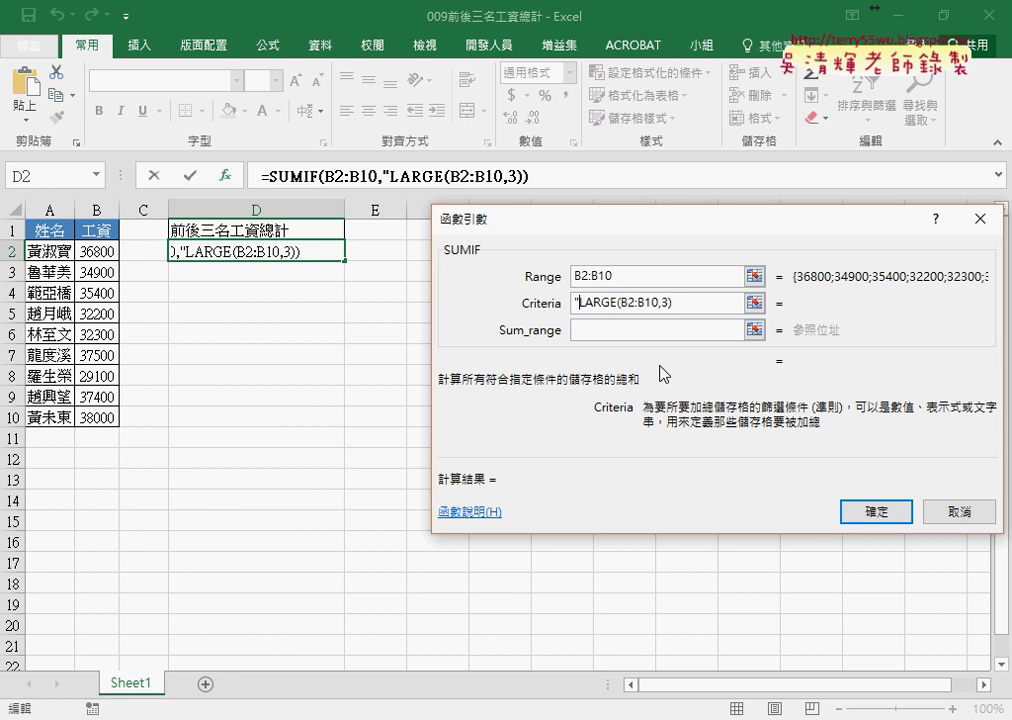
pyautogui.write('"')
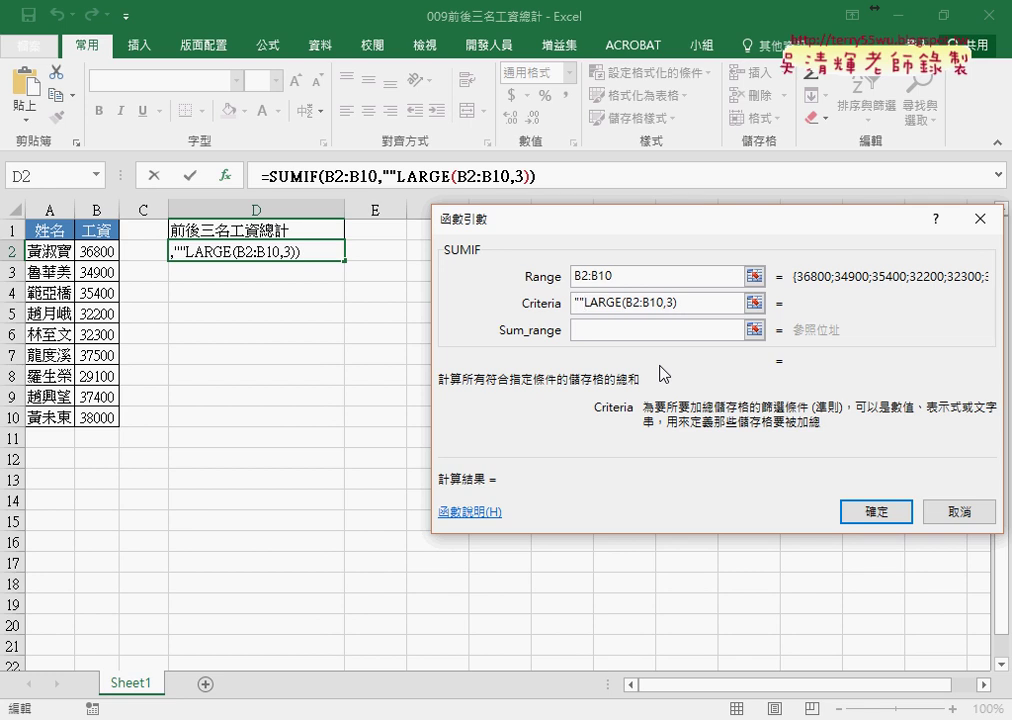
pyautogui.write('&')
pyautogui.press('Left')
pyautogui.press('Left')
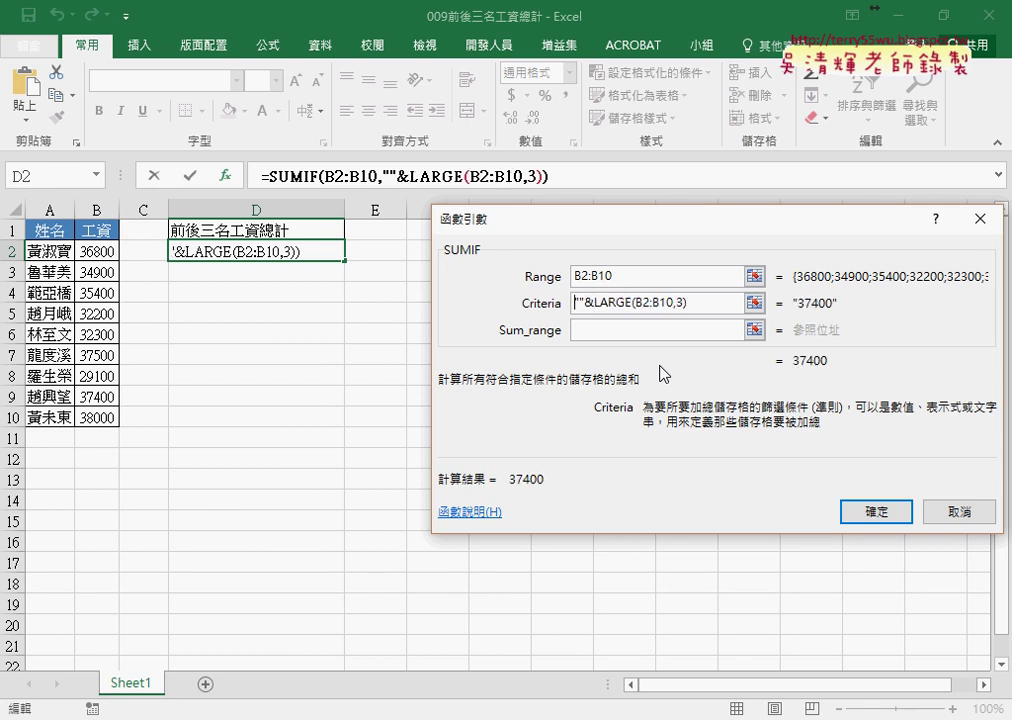
pyautogui.write('>儿')
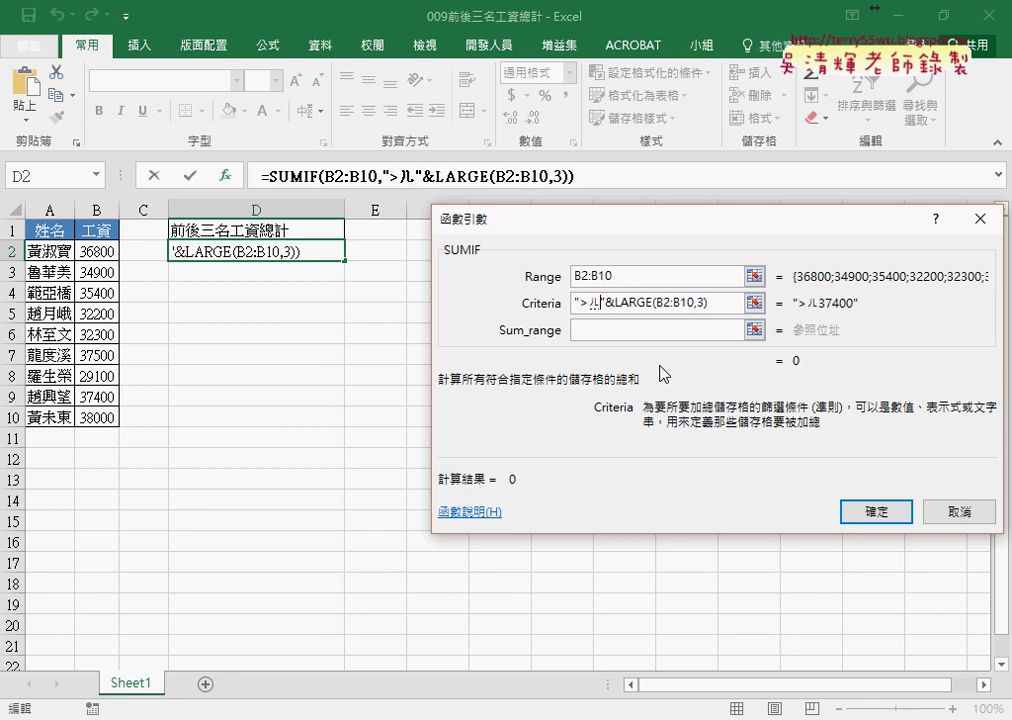
pyautogui.press('BackSpace')
pyautogui.write('=')
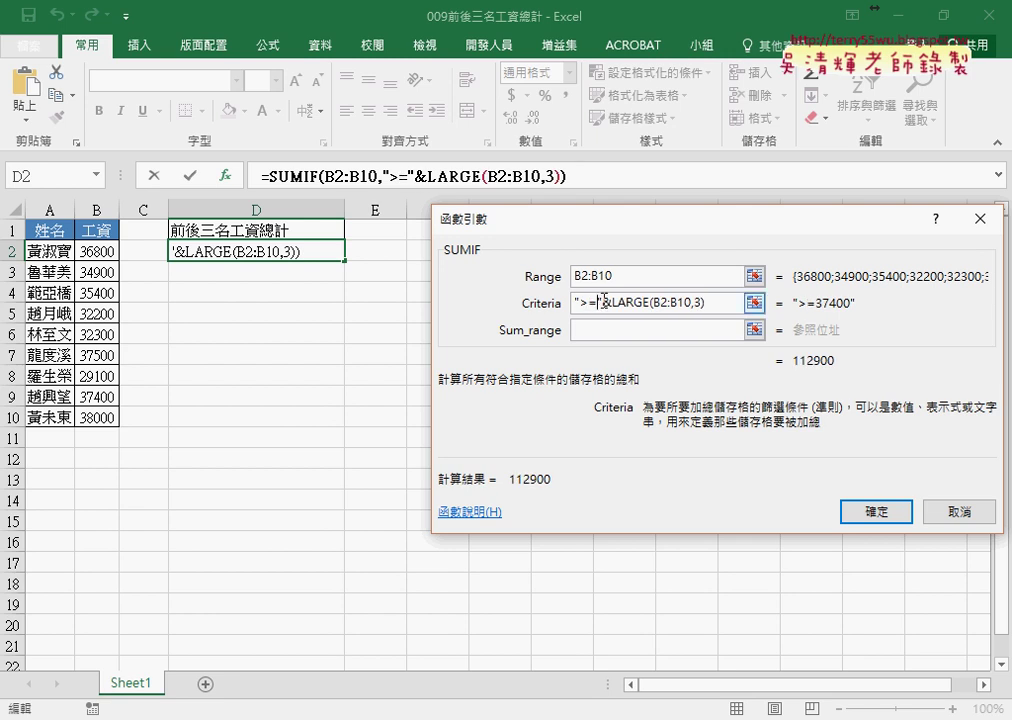
# - Annotate how the LARGE part produces the >=37400 criterion, then clear the annotations
pyautogui.moveTo(603, 300)
pyautogui.mouseDown()
pyautogui.moveTo(707, 302)
pyautogui.moveTo(614, 302)
pyautogui.mouseUp()
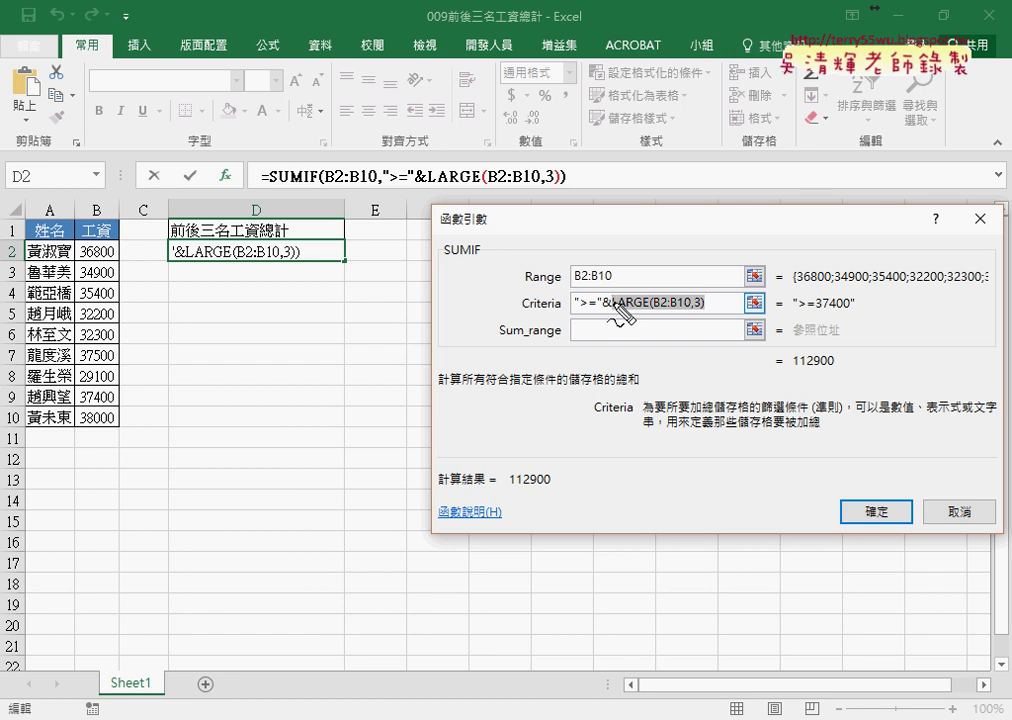
pyautogui.moveTo(588, 318)
pyautogui.mouseDown()
pyautogui.moveTo(690, 316)
pyautogui.moveTo(775, 335)
pyautogui.moveTo(826, 318)
pyautogui.moveTo(848, 329)
pyautogui.mouseUp()
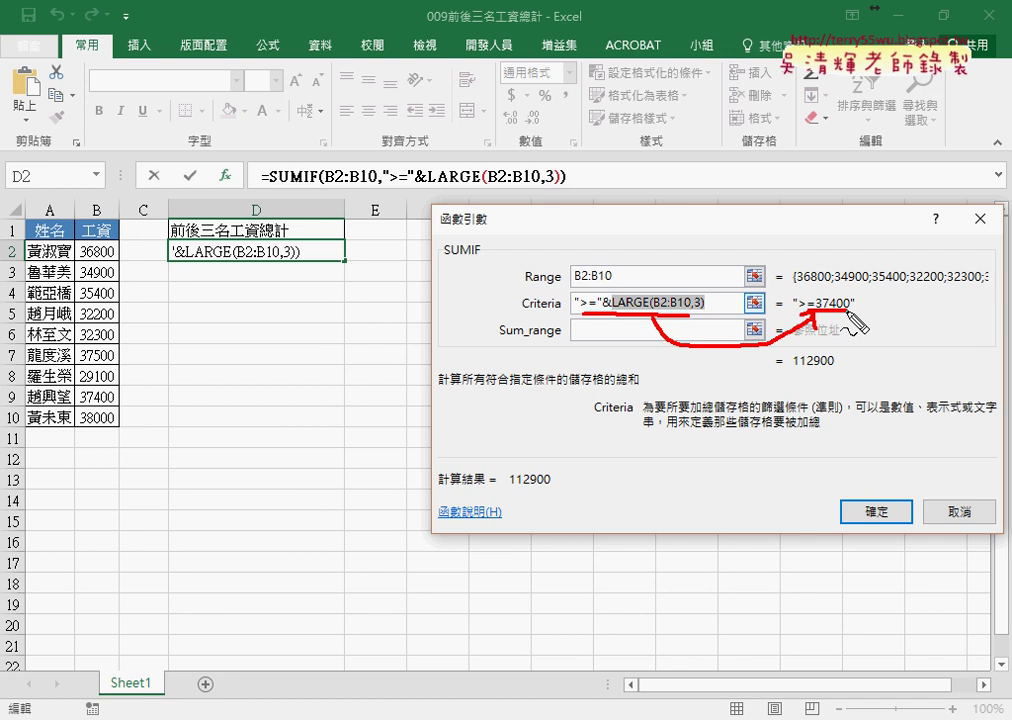
pyautogui.press('Escape')
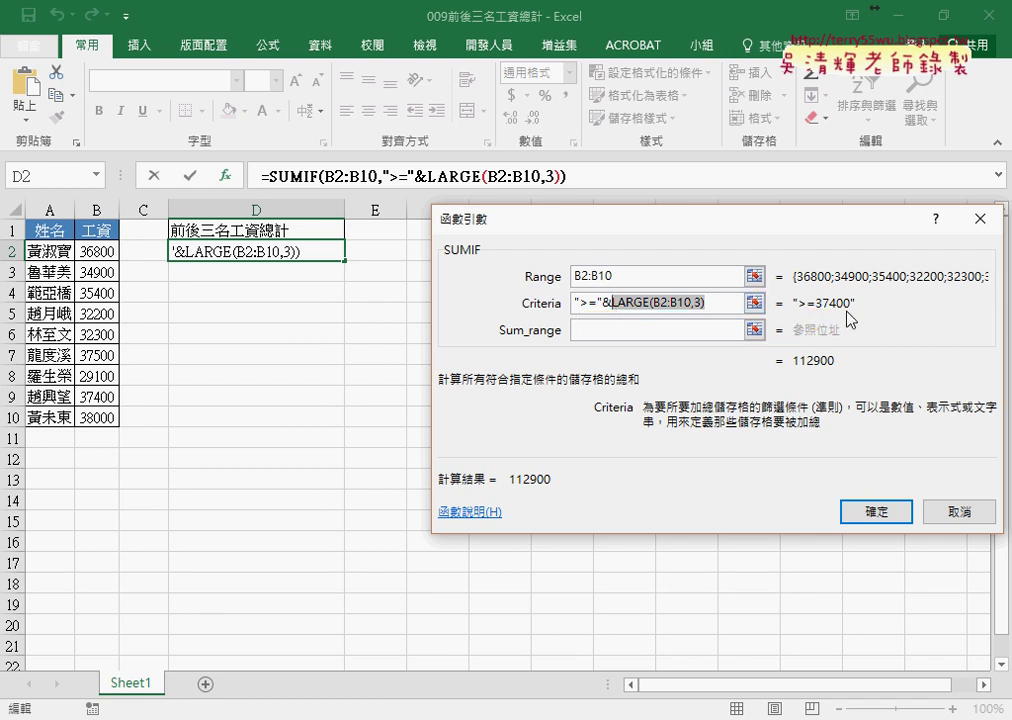
# - Leave Sum_range empty and enter =SUMIF(B2:B10,">="&LARGE(B2:B10,3)), showing 112900 in D2
pyautogui.click(643, 333)
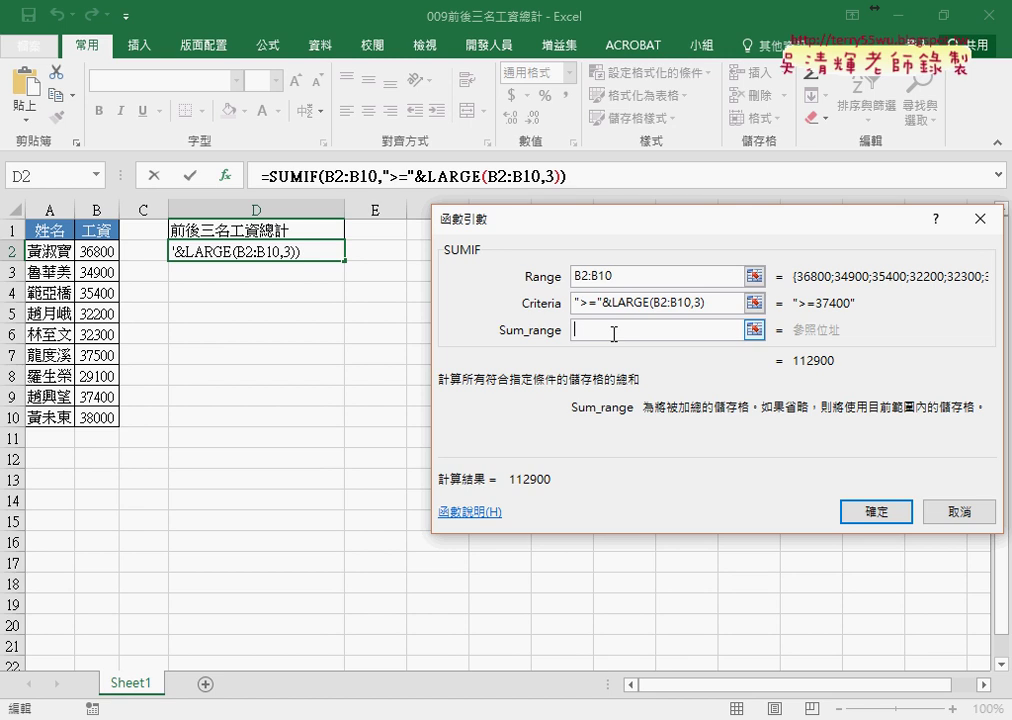
pyautogui.click(600, 276)
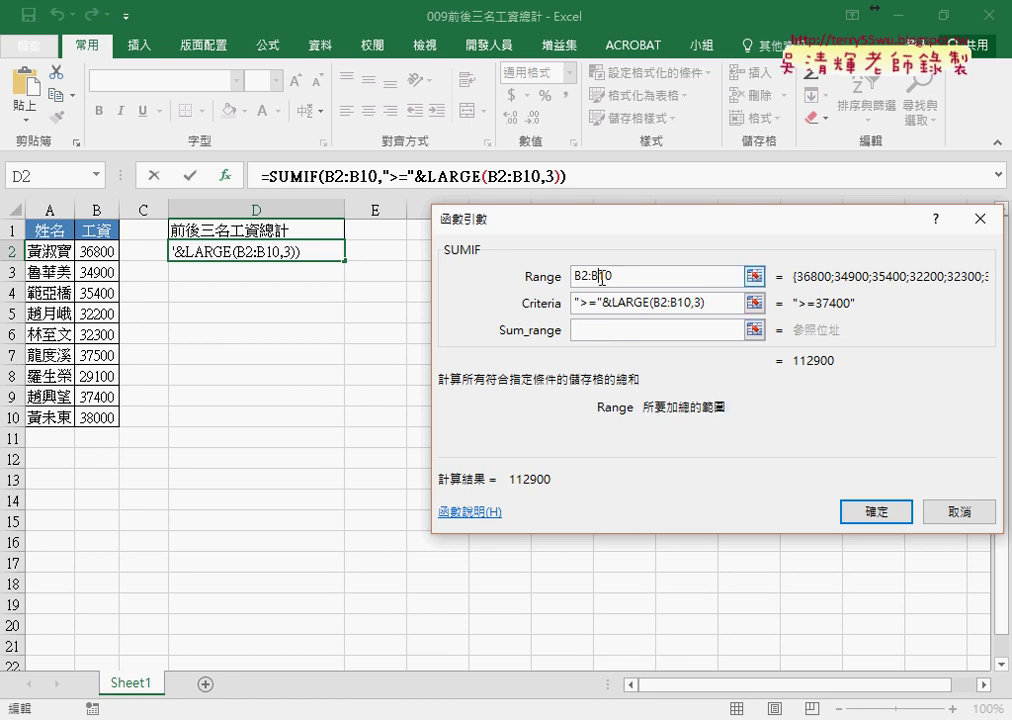
pyautogui.click(583, 333)
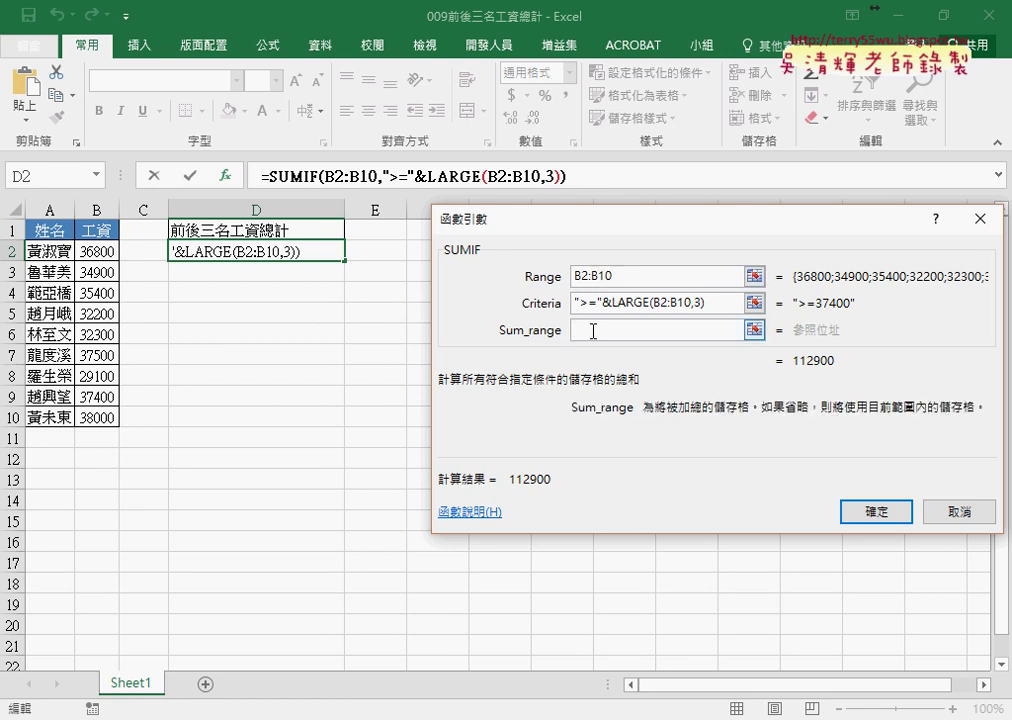
pyautogui.moveTo(100, 252); pyautogui.dragTo(105, 417)
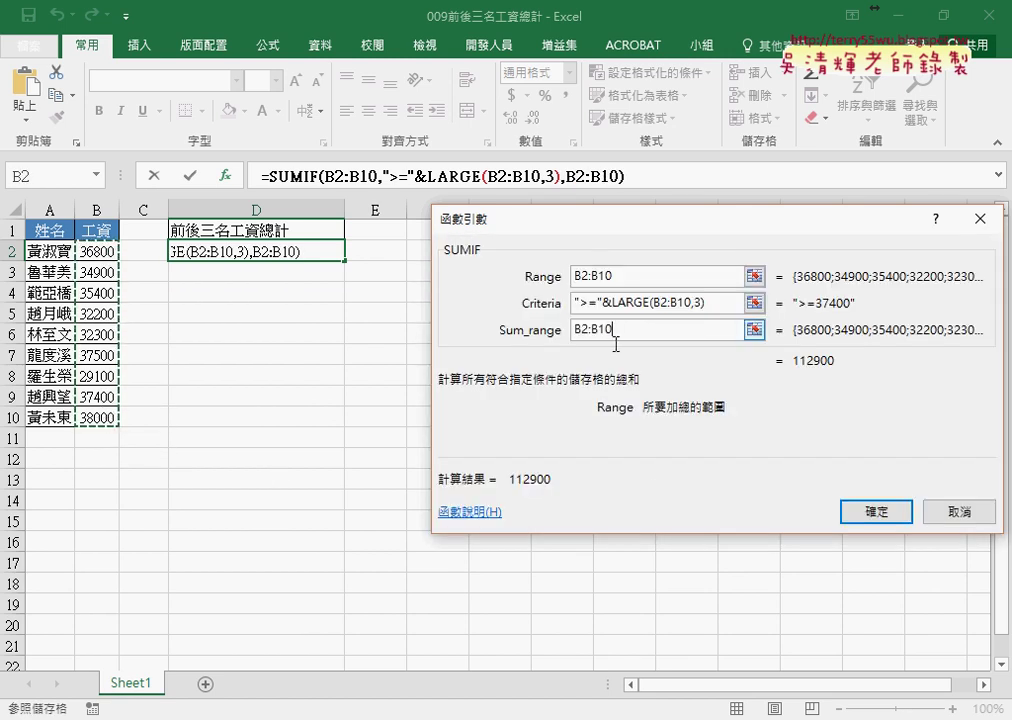
pyautogui.click(545, 335)
pyautogui.press('BackSpace')
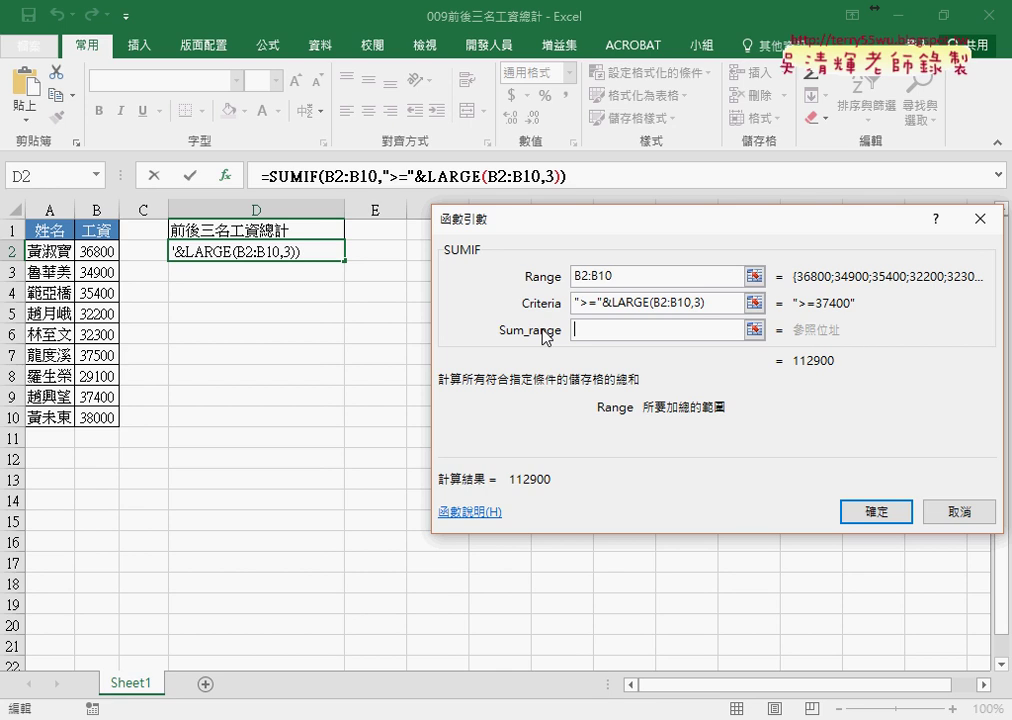
pyautogui.click(877, 511)
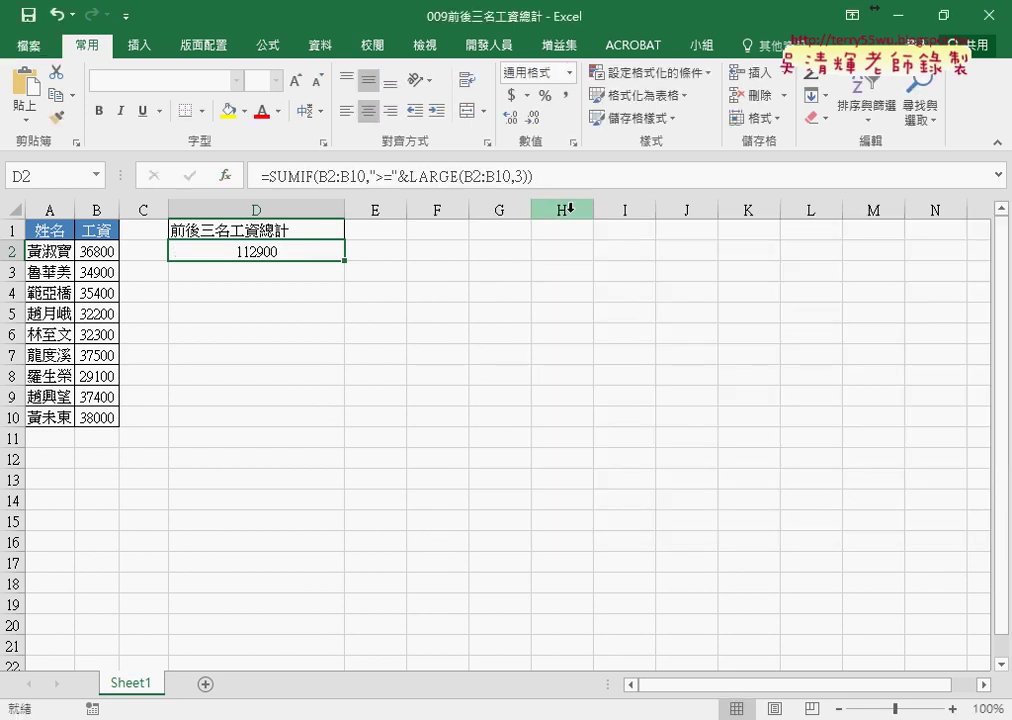
# - Append + and a second copy of the SUMIF expression to D2's formula
pyautogui.click(568, 174)
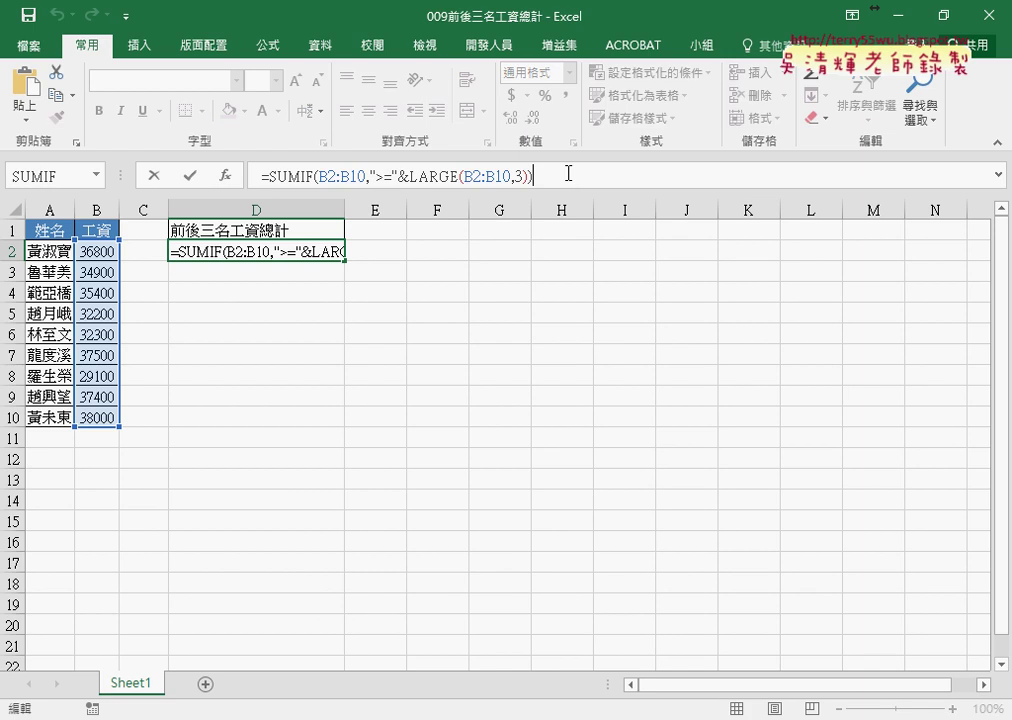
pyautogui.write('+')
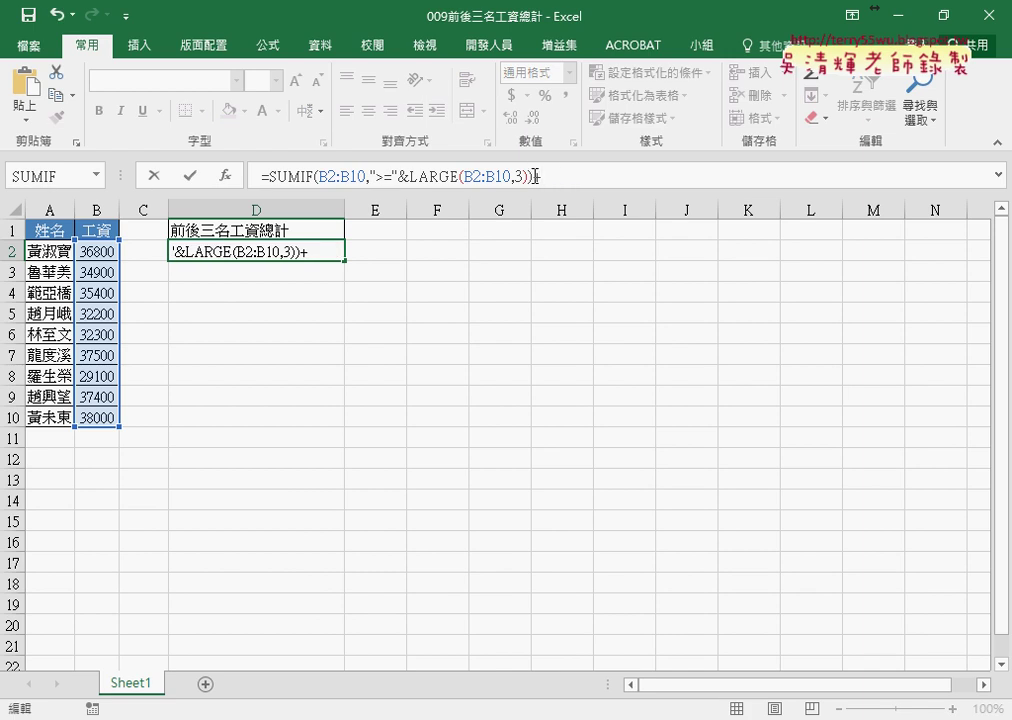
pyautogui.moveTo(533, 175); pyautogui.dragTo(268, 176)
pyautogui.rightClick(268, 176)
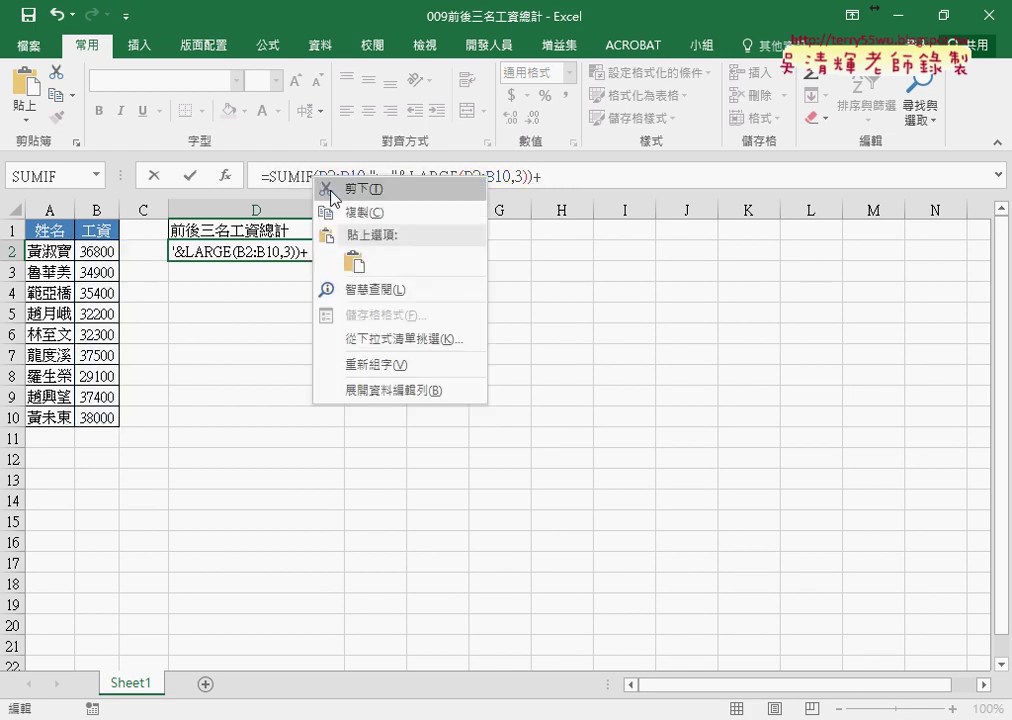
pyautogui.press('Escape')
pyautogui.click(574, 176)
pyautogui.rightClick(583, 176)
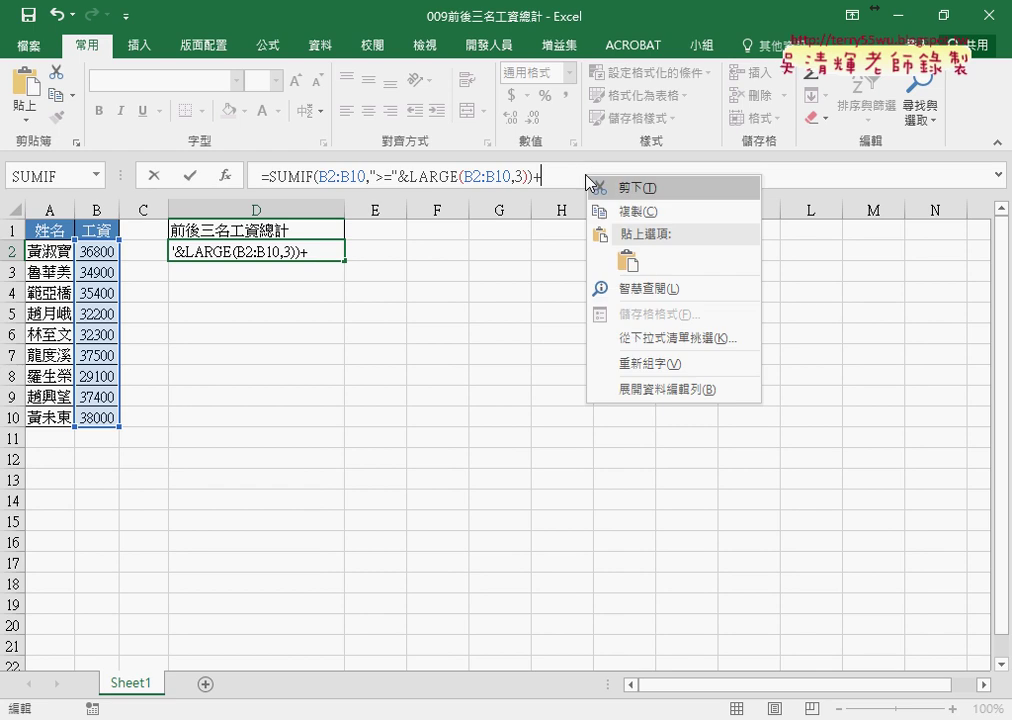
pyautogui.click(626, 254)
# - Change the copy to SMALL with <= so D2 totals 206500
pyautogui.moveTo(682, 176); pyautogui.dragTo(727, 175)
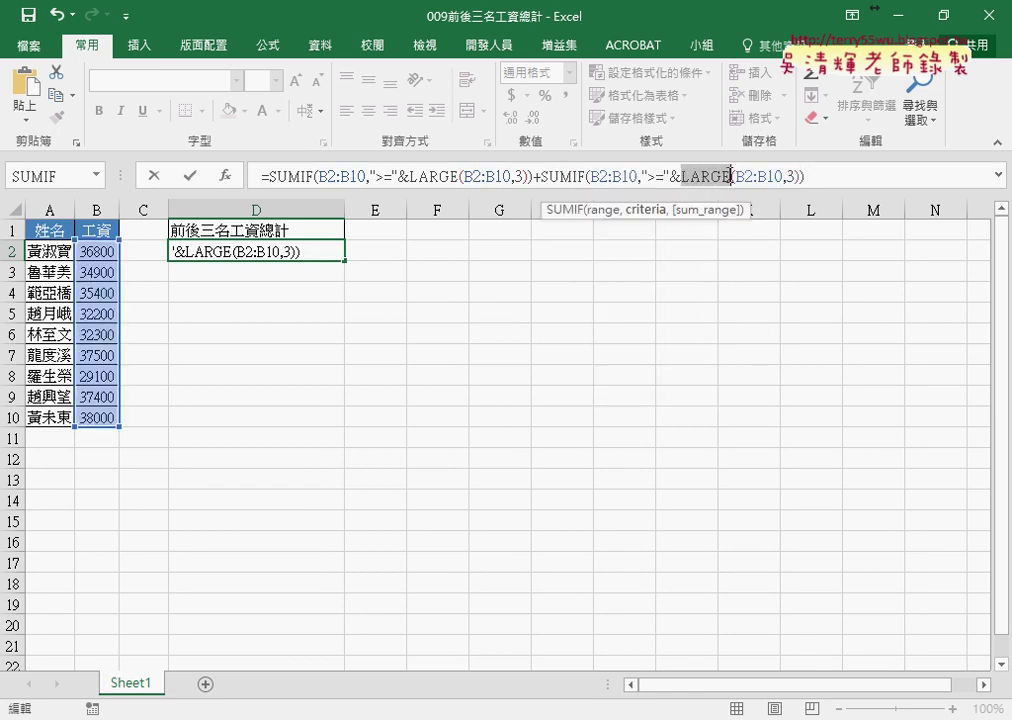
pyautogui.write('s')
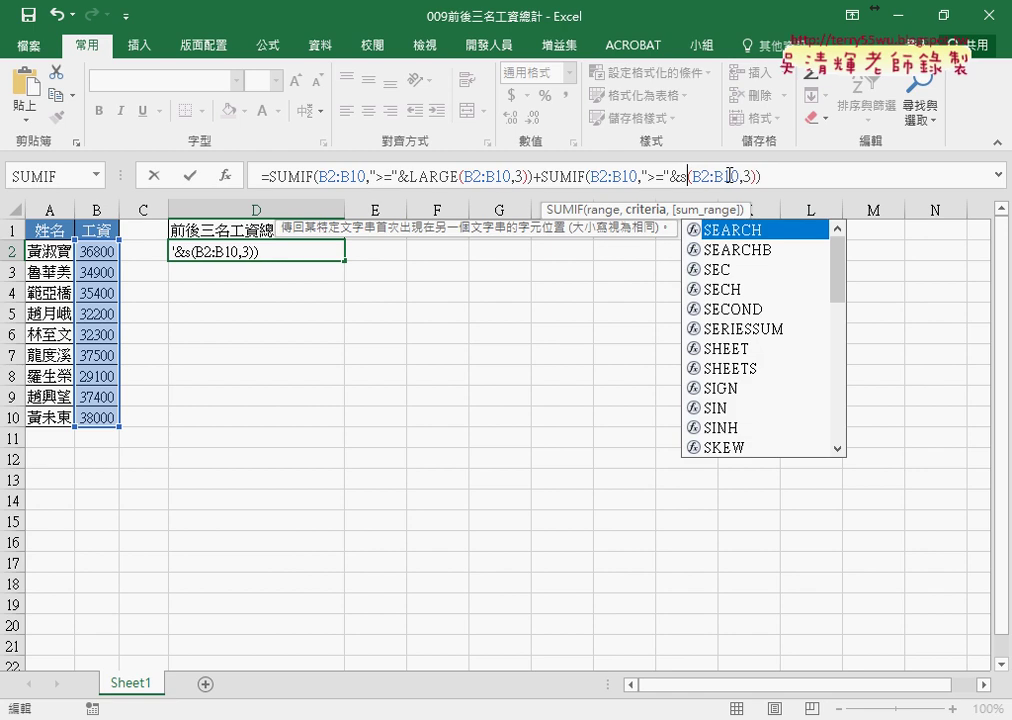
pyautogui.write('m')
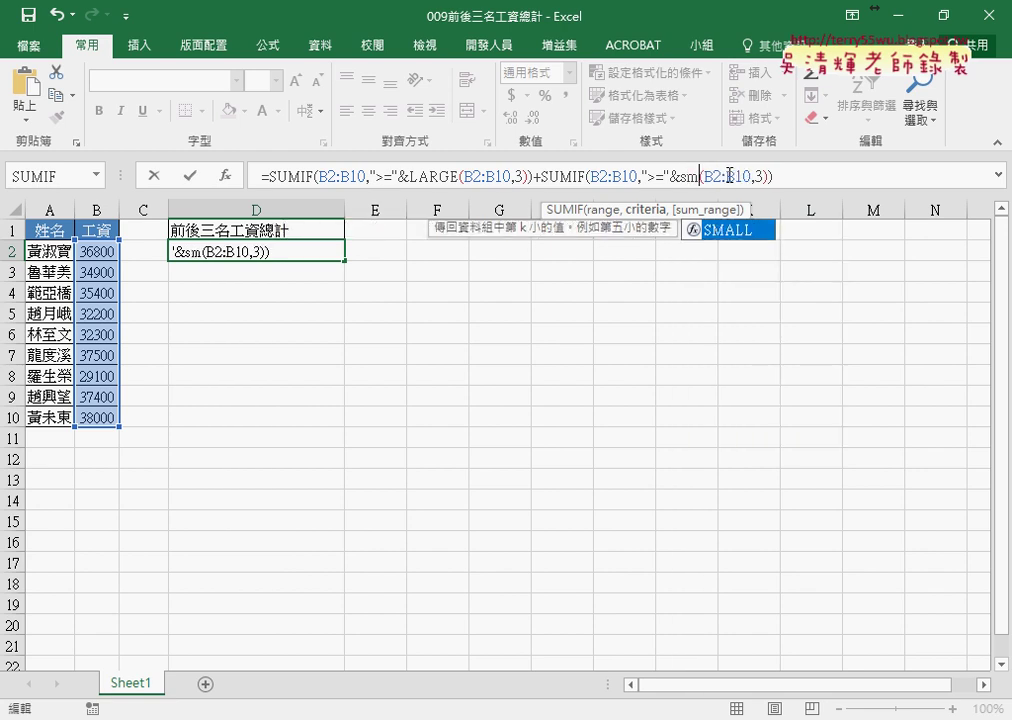
pyautogui.doubleClick(728, 230)
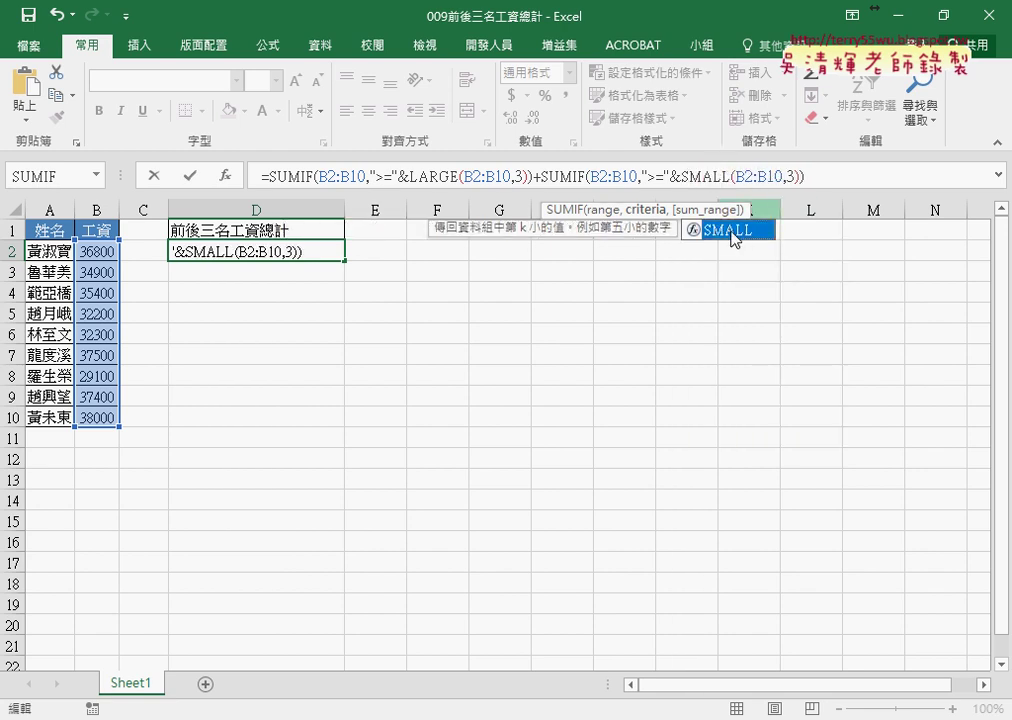
pyautogui.moveTo(647, 176); pyautogui.dragTo(656, 176)
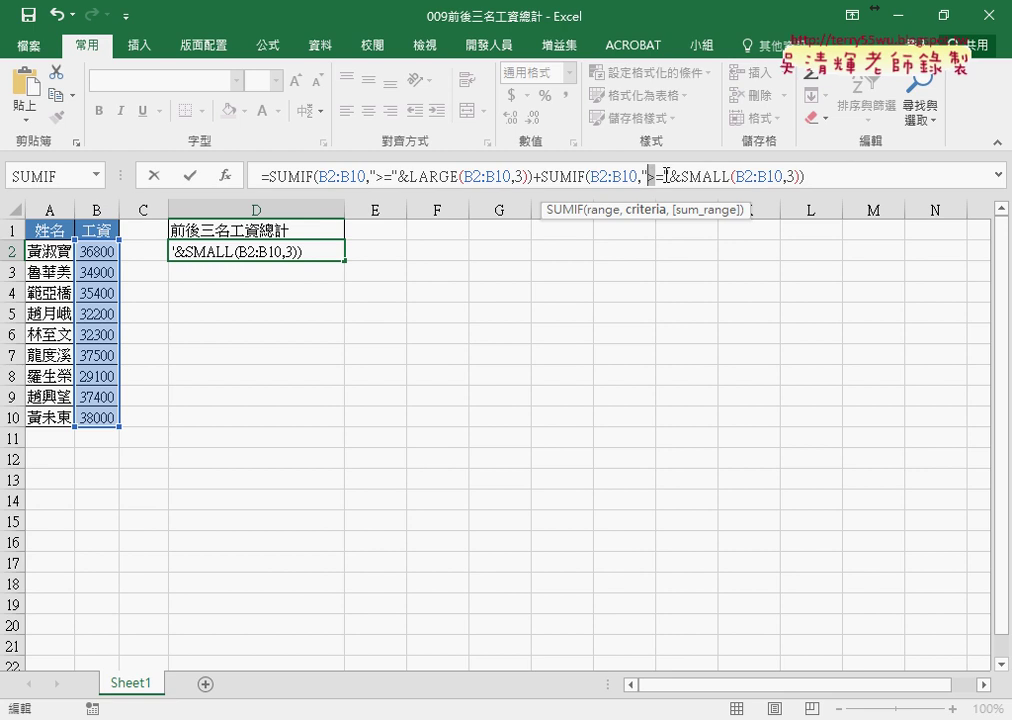
pyautogui.write('<')
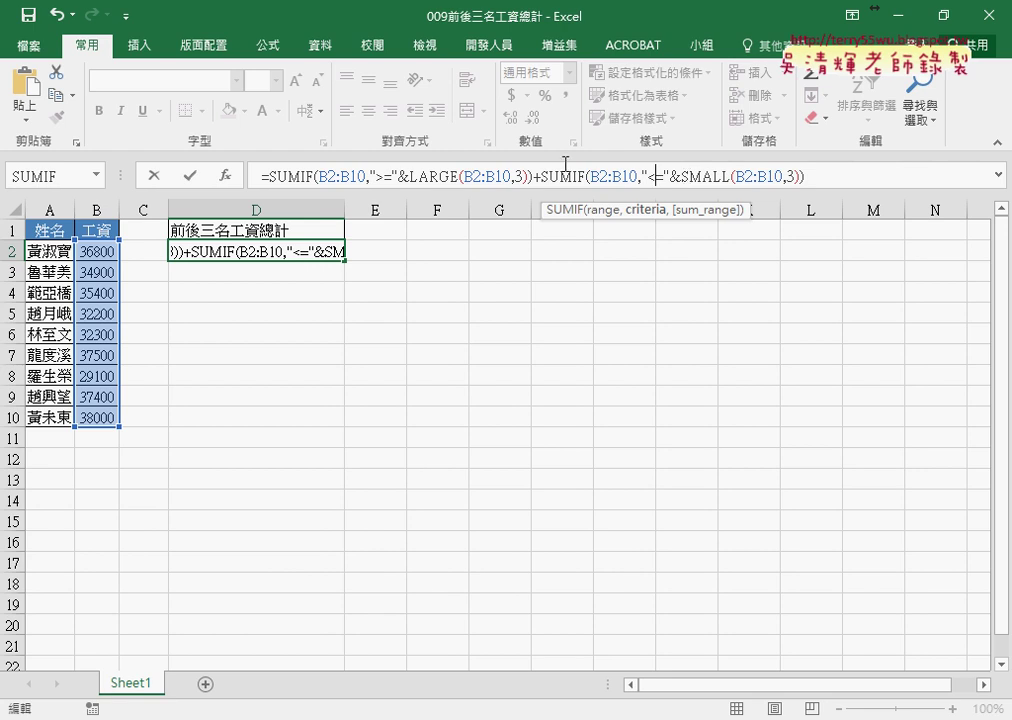
pyautogui.click(190, 177)
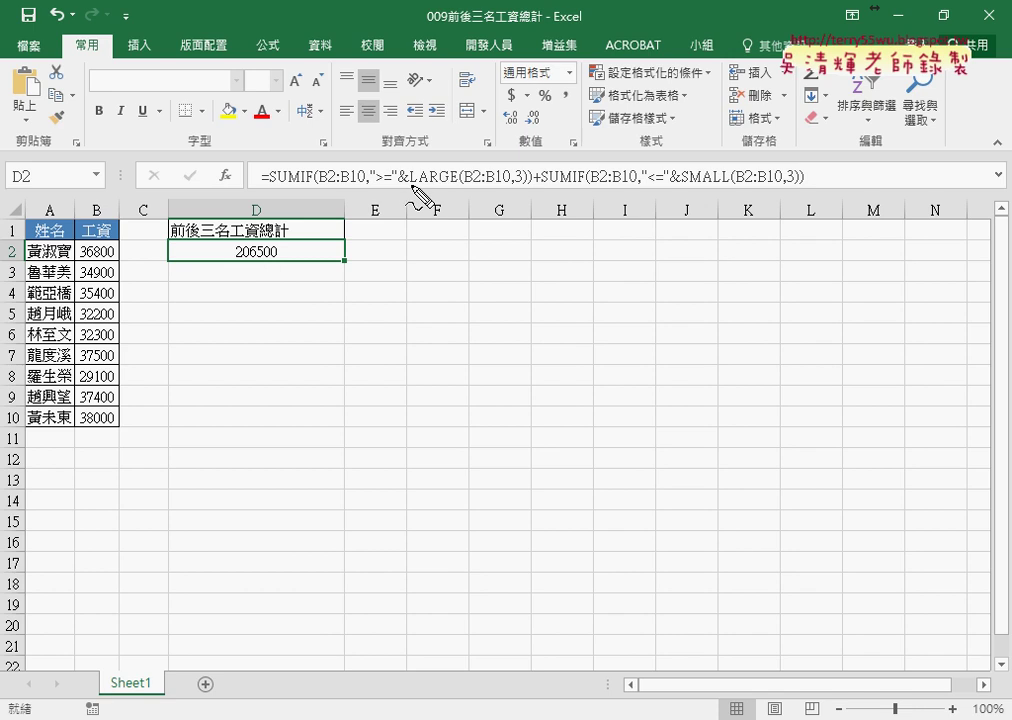
# - Open the 04數學函數（綜合練習_教師研習時數統計表） workbook from the 04數學函數 folder
pyautogui.moveTo(410, 184); pyautogui.dragTo(452, 184)
pyautogui.moveTo(688, 184); pyautogui.dragTo(728, 184)
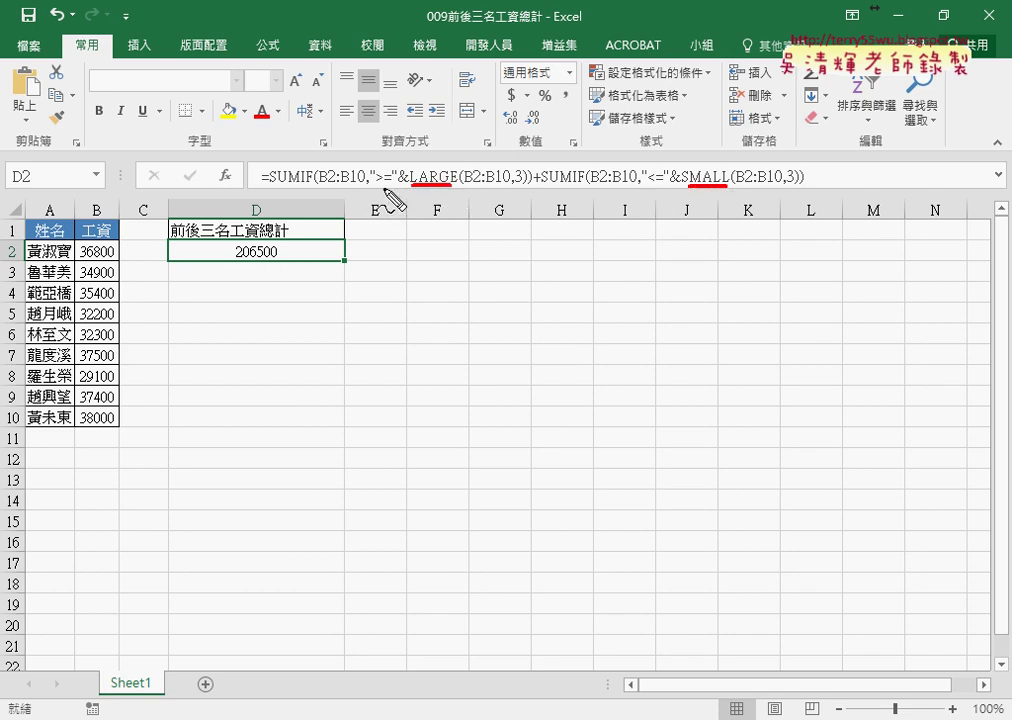
pyautogui.moveTo(372, 186); pyautogui.dragTo(390, 186)
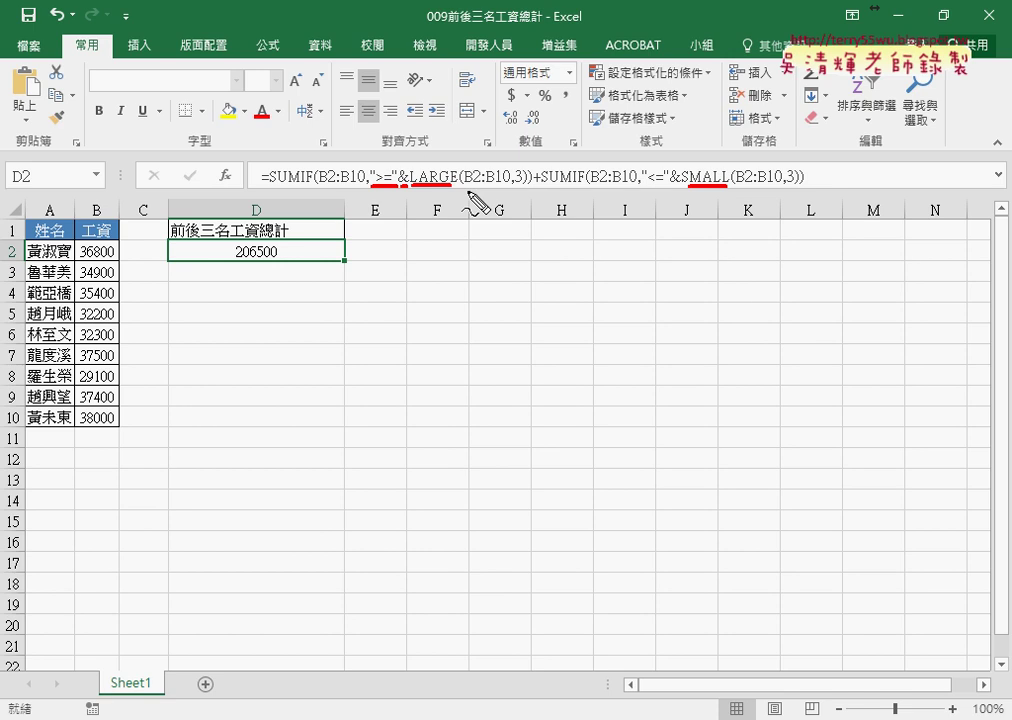
pyautogui.press('Escape')
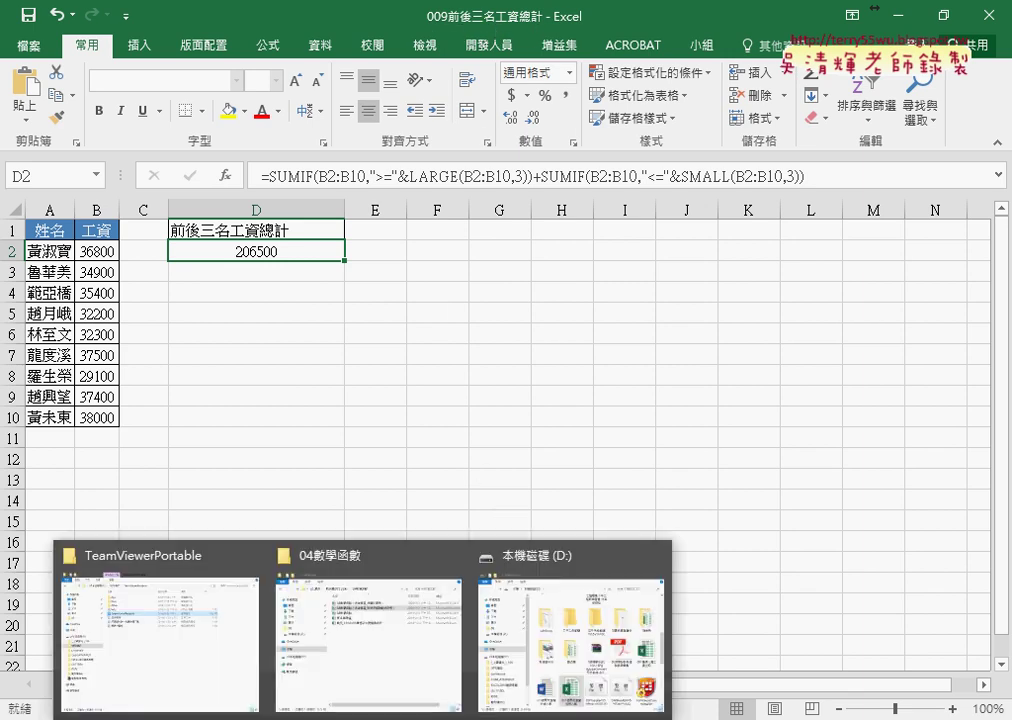
pyautogui.click(440, 655)
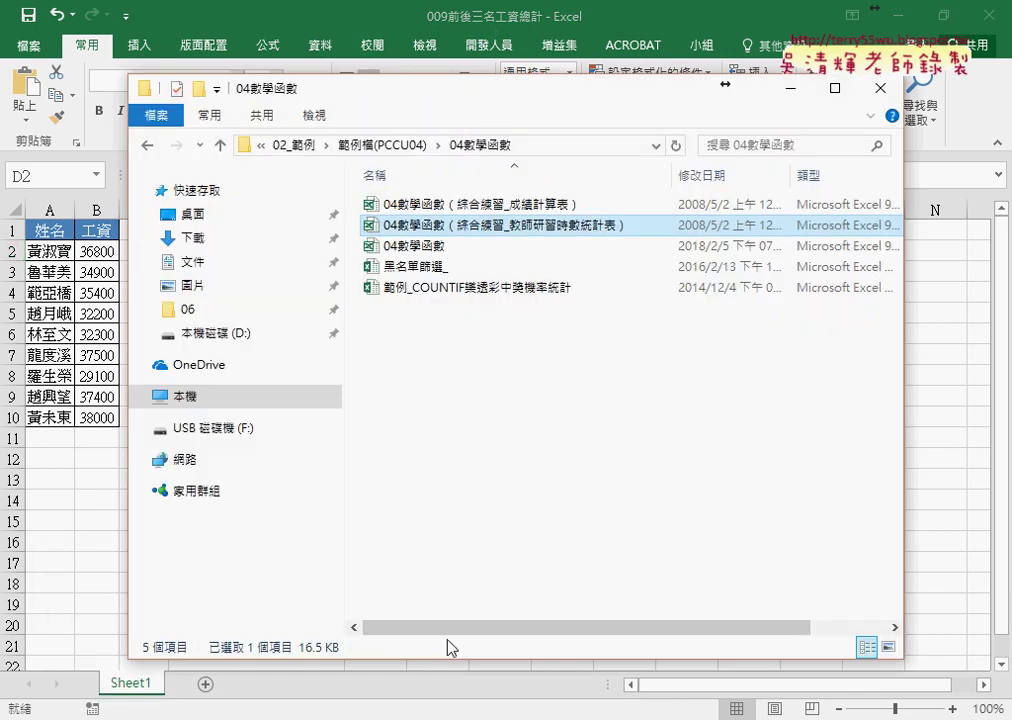
pyautogui.doubleClick(548, 229)
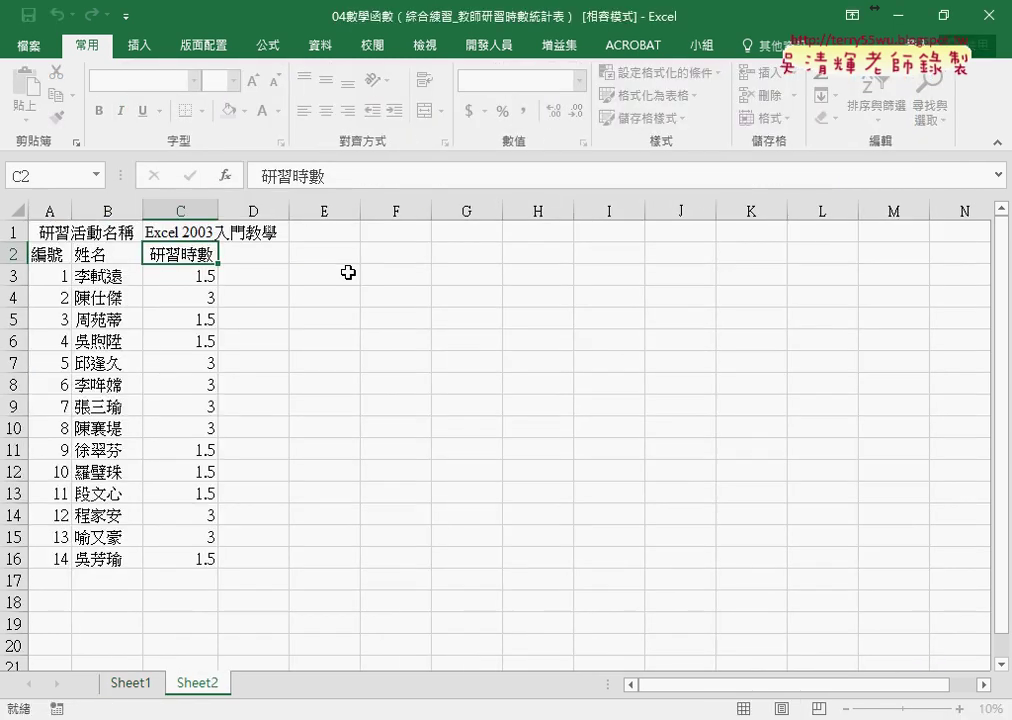
# - Review the 20 names in Sheet1 B2:B21 and the Sheet2 training records A3:C16
pyautogui.click(368, 356)
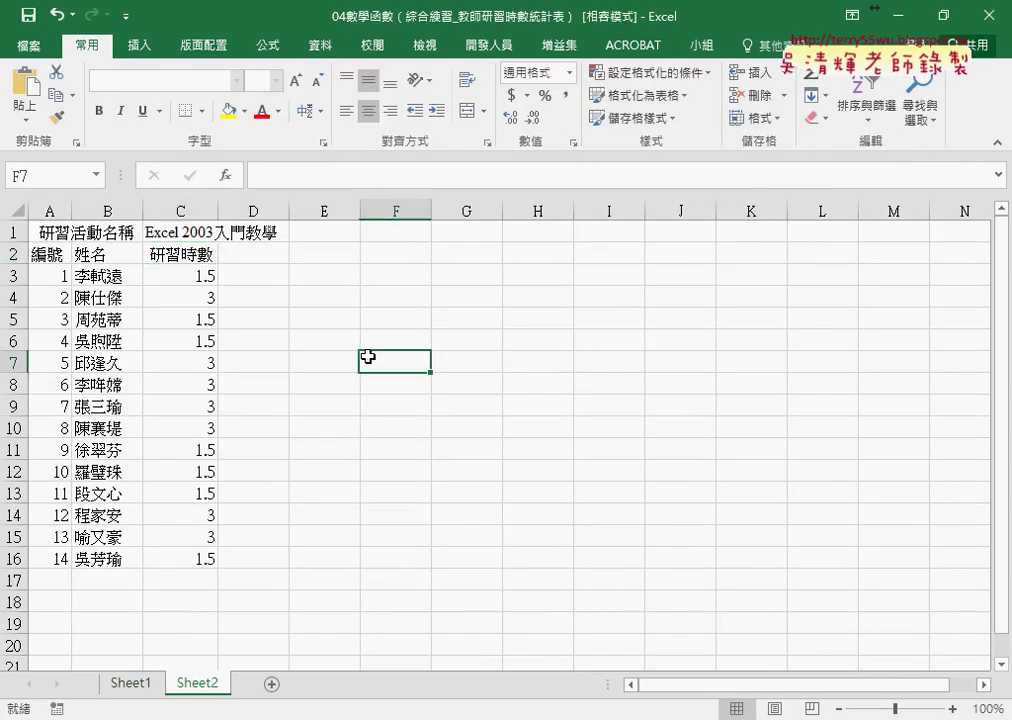
pyautogui.click(131, 683)
pyautogui.click(112, 255)
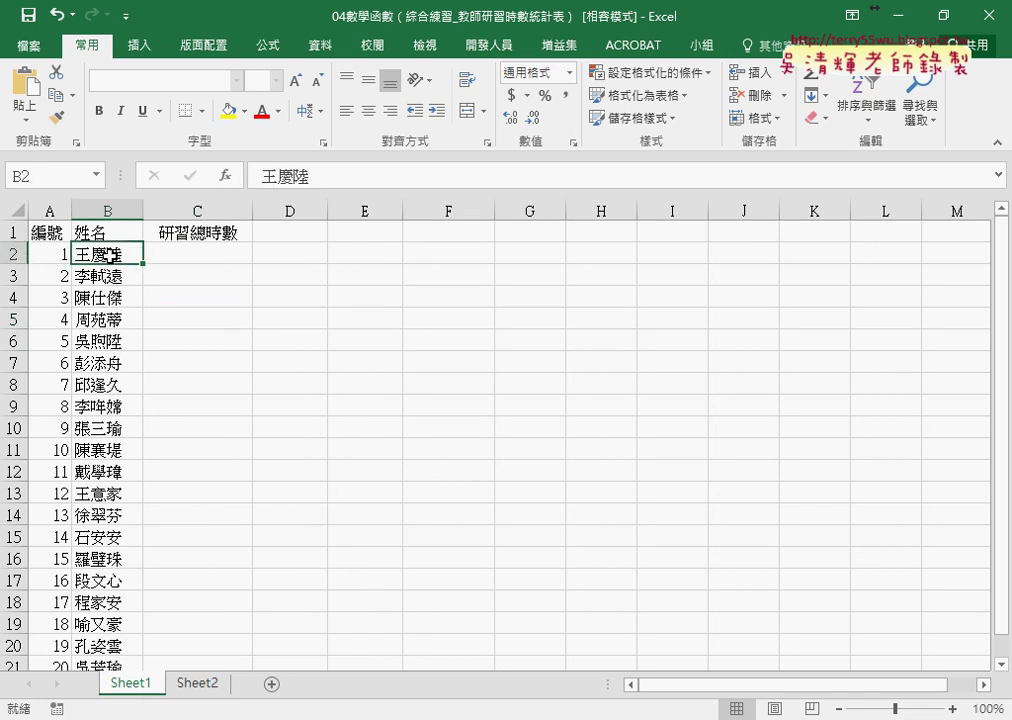
pyautogui.moveTo(110, 255); pyautogui.dragTo(119, 621)
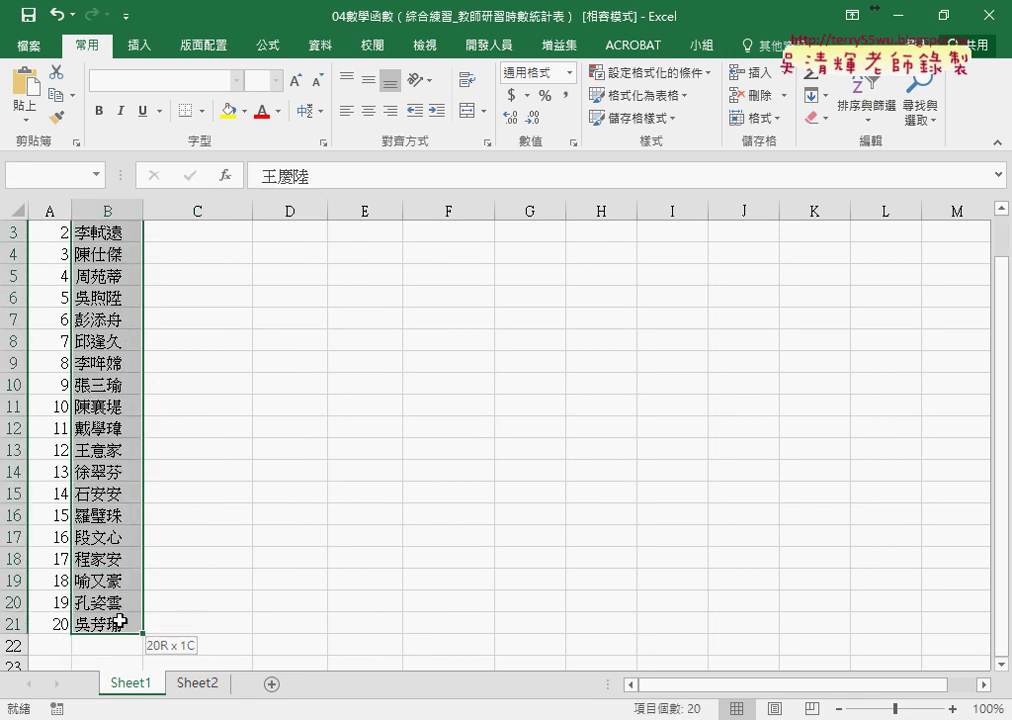
pyautogui.click(197, 683)
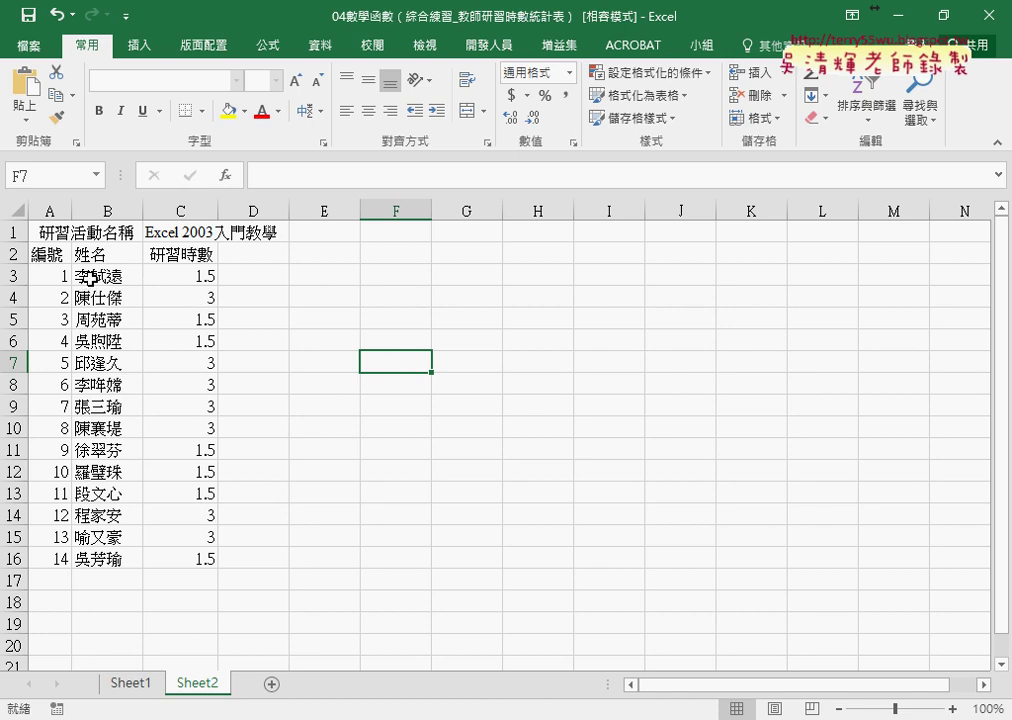
pyautogui.moveTo(64, 280); pyautogui.dragTo(209, 557)
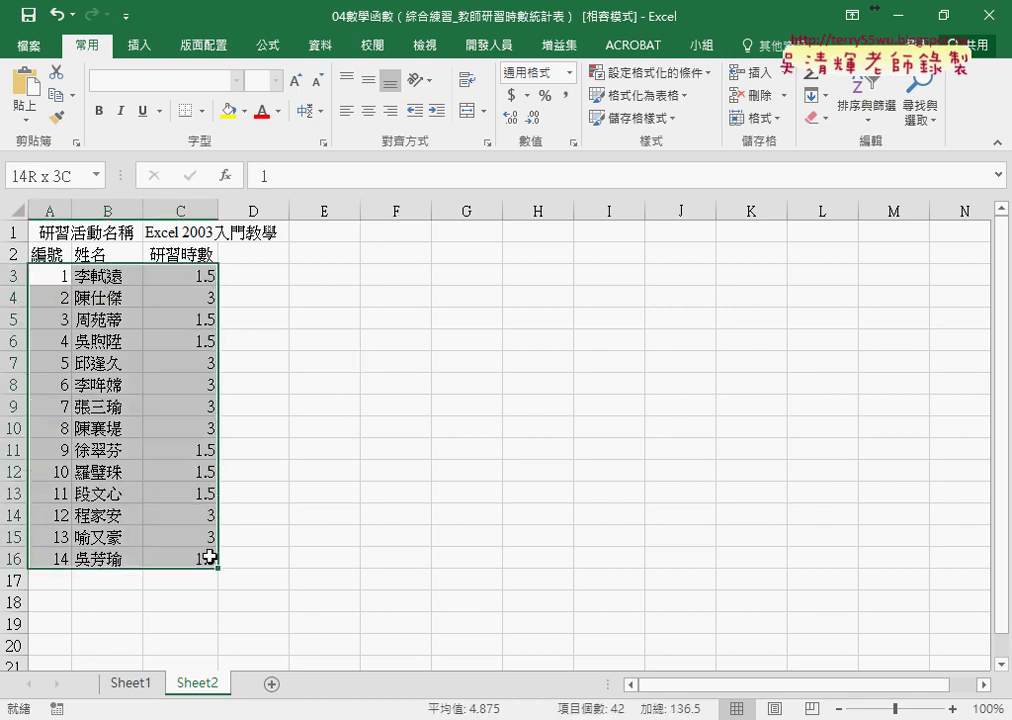
pyautogui.click(130, 686)
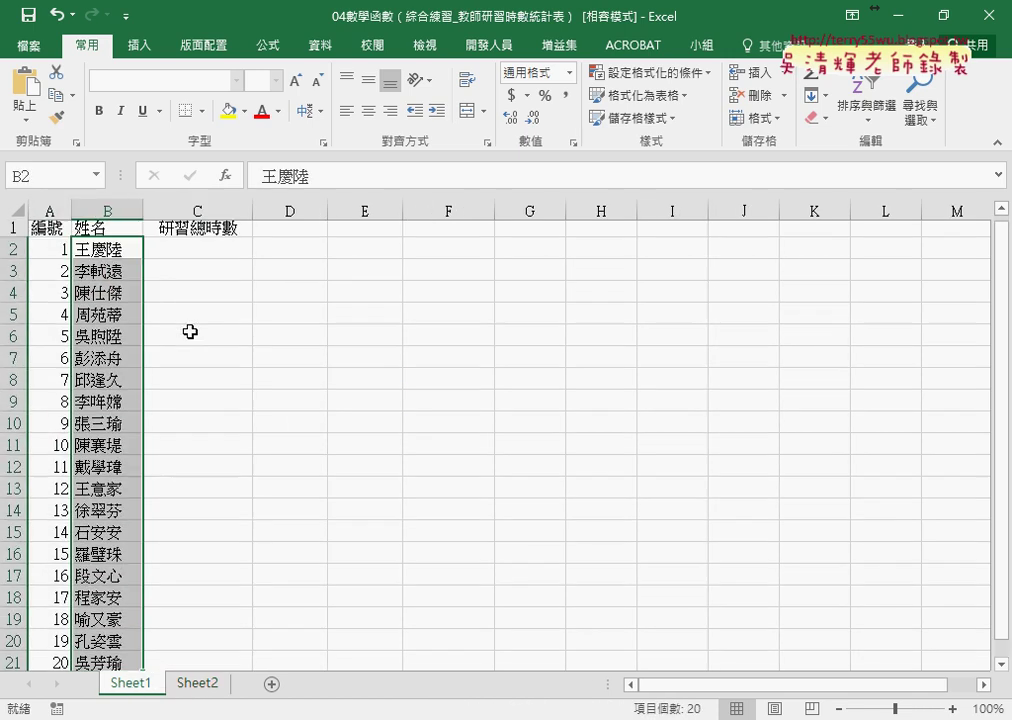
# - Enter 0 in Sheet1 C2 under the 研習總時數 heading
pyautogui.click(108, 253)
pyautogui.click(216, 253)
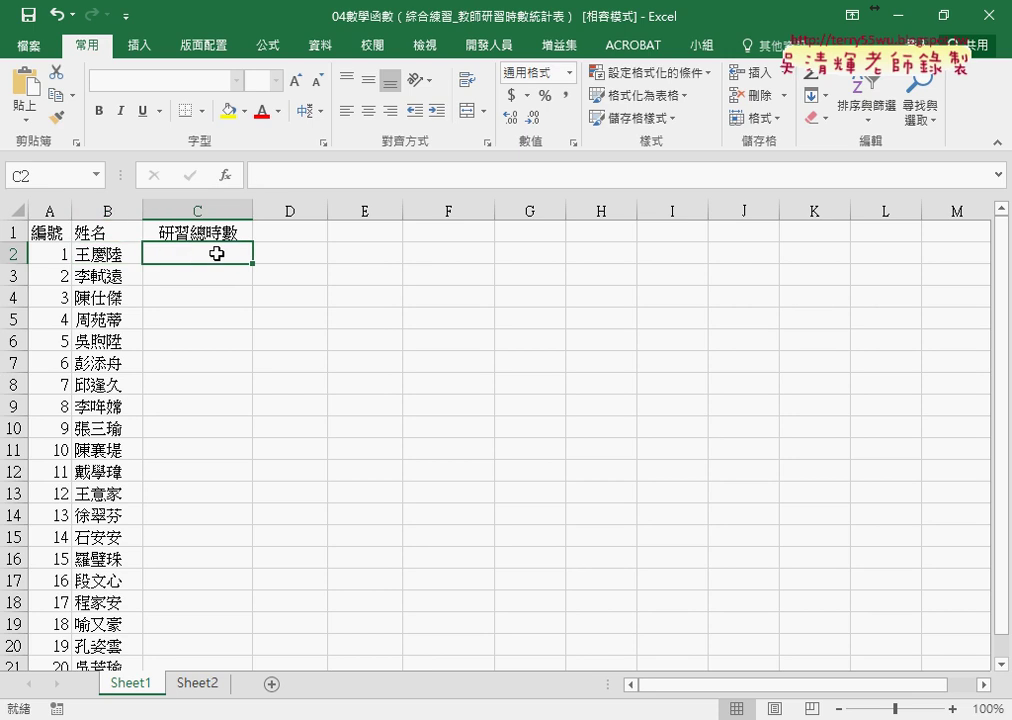
pyautogui.click(198, 684)
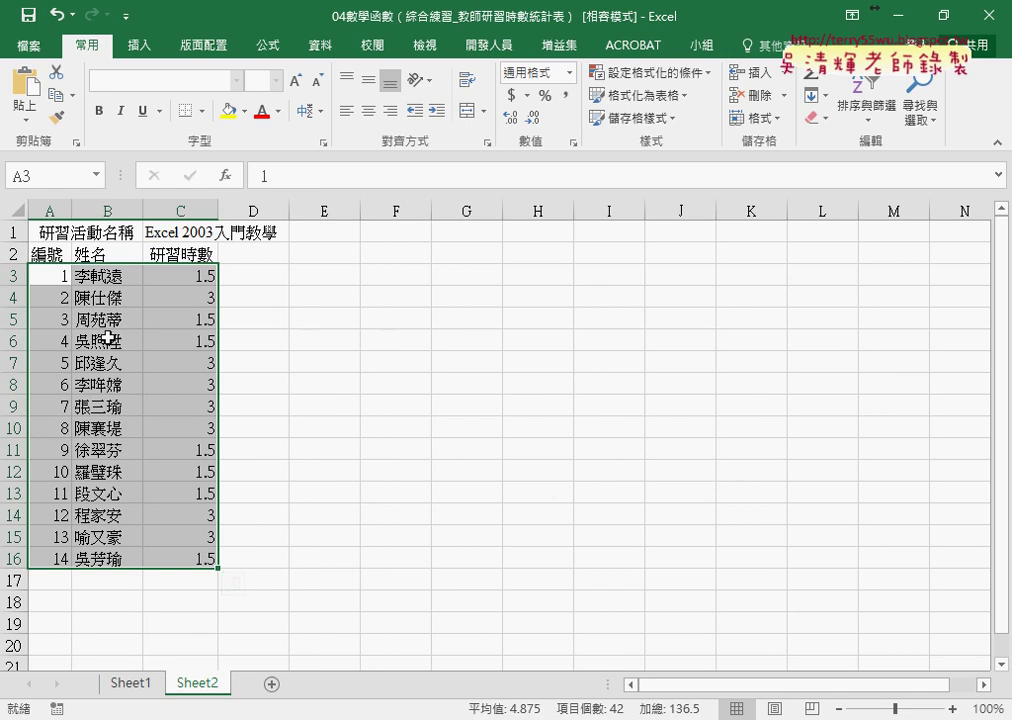
pyautogui.click(145, 684)
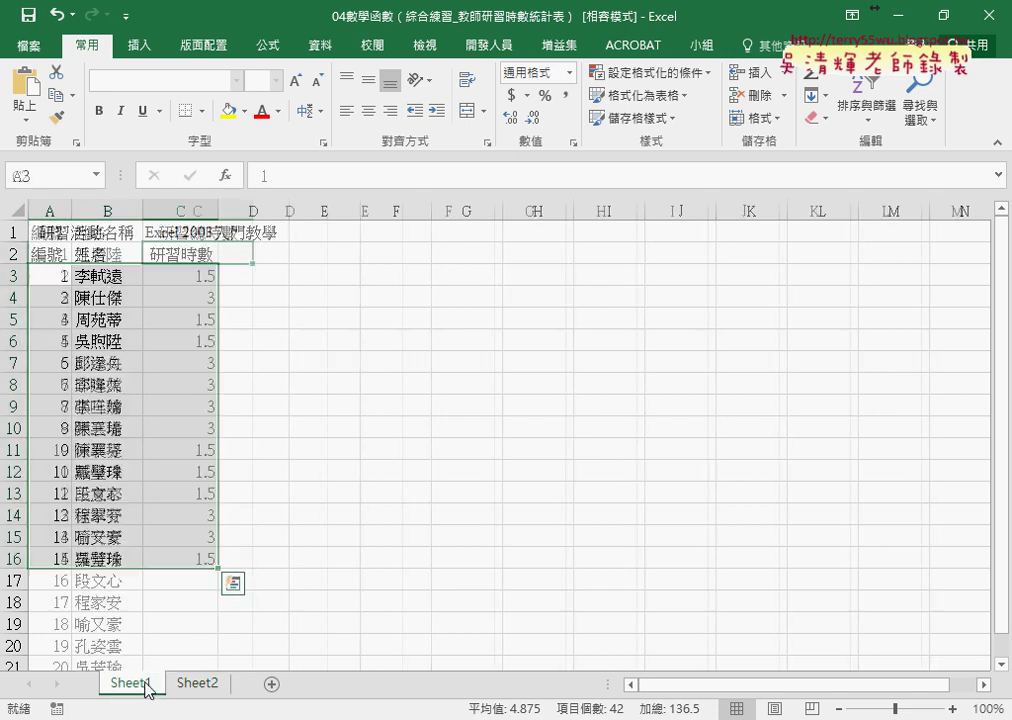
pyautogui.write('0')
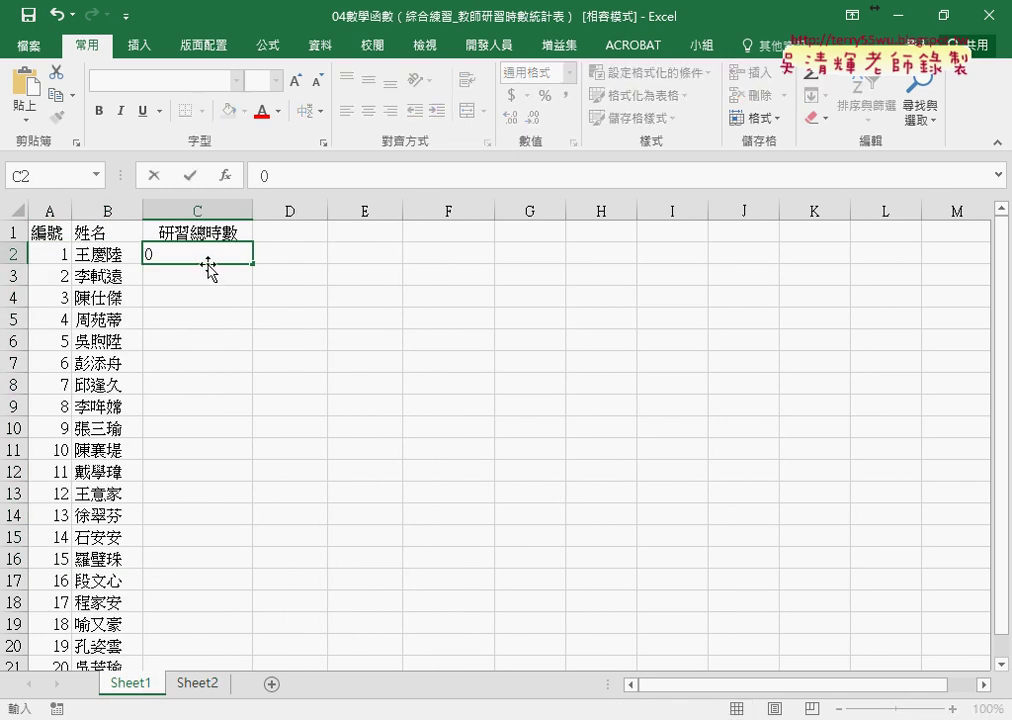
pyautogui.click(198, 684)
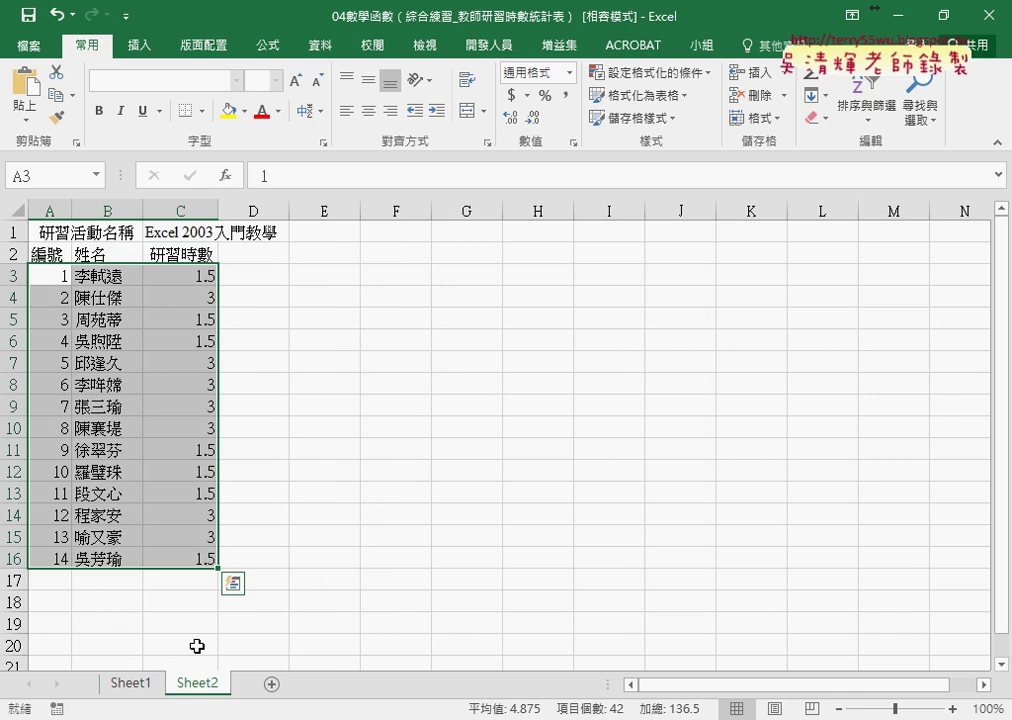
pyautogui.click(136, 686)
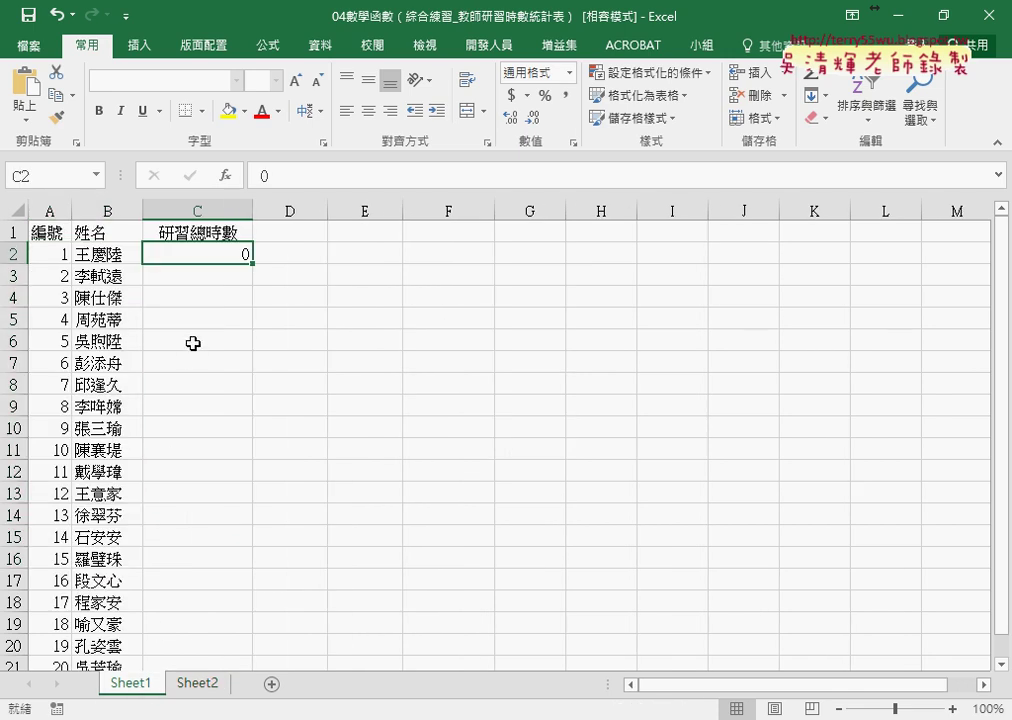
pyautogui.click(232, 272)
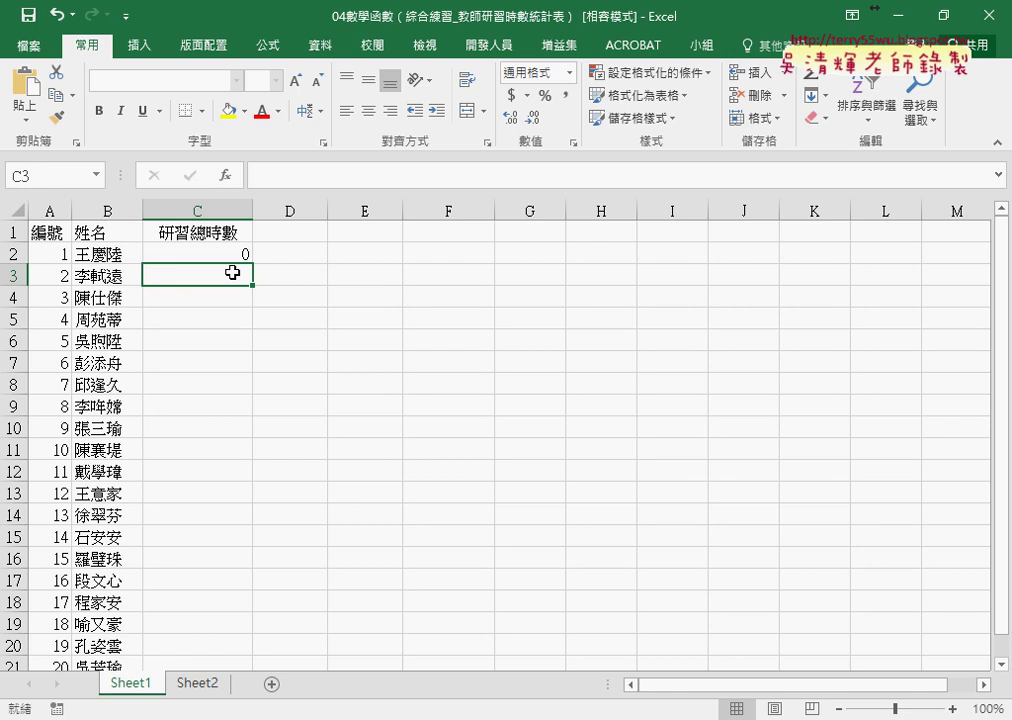
# - Copy Sheet2 to a new sheet placed after it, named Sheet3
pyautogui.click(205, 686)
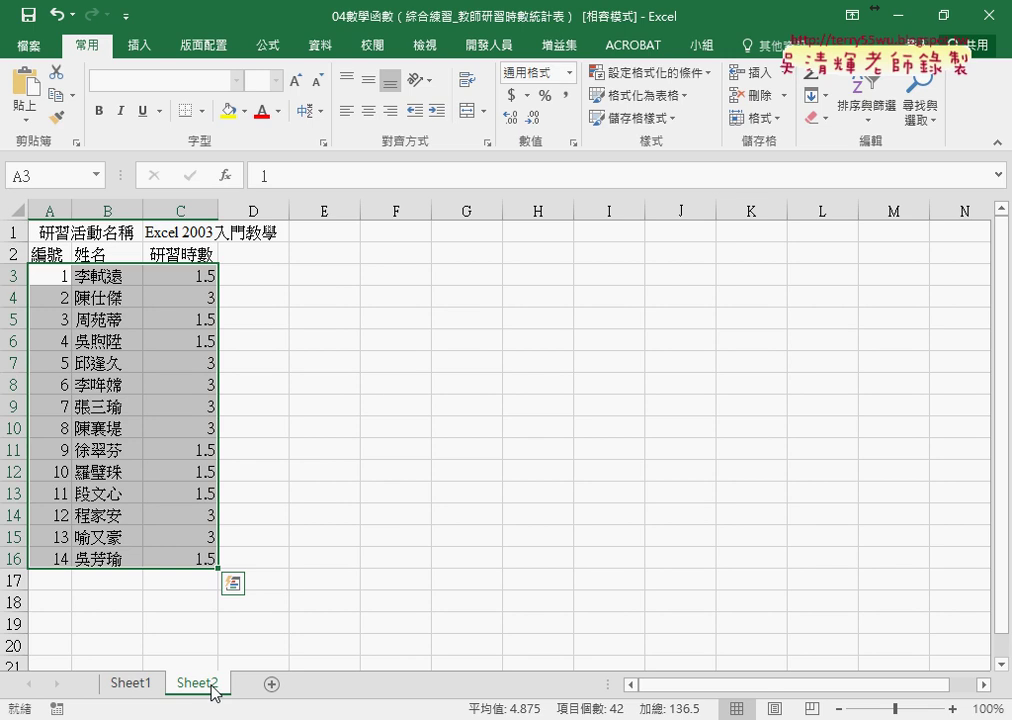
pyautogui.click(160, 231)
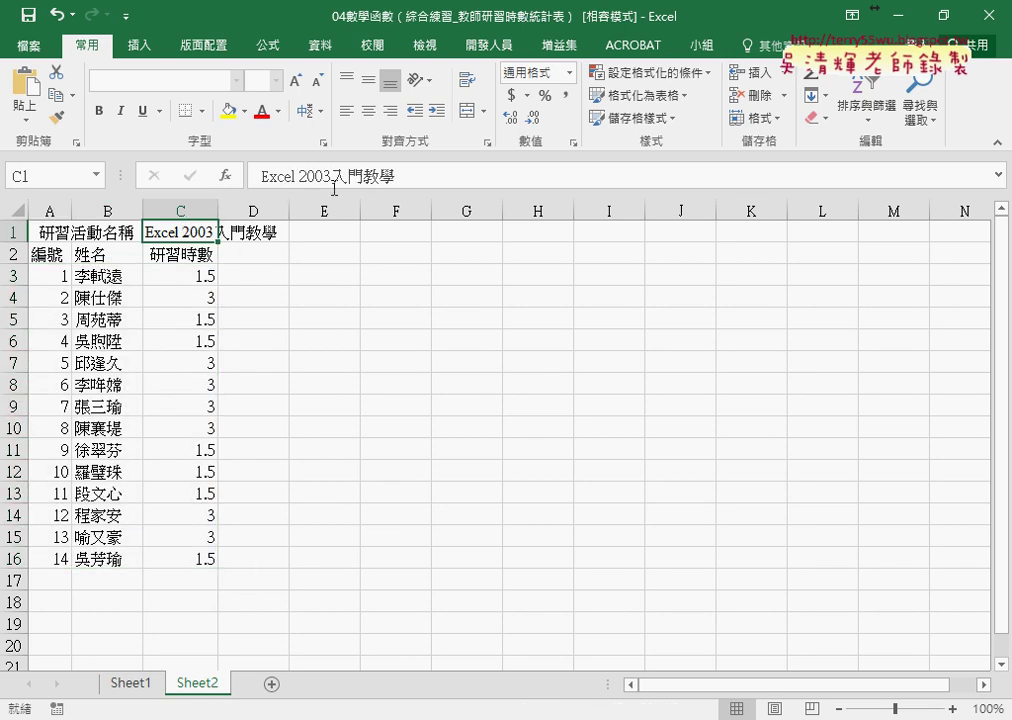
pyautogui.moveTo(214, 685); pyautogui.dragTo(262, 680)
pyautogui.moveTo(262, 680); pyautogui.dragTo(333, 690)
pyautogui.doubleClick(270, 683)
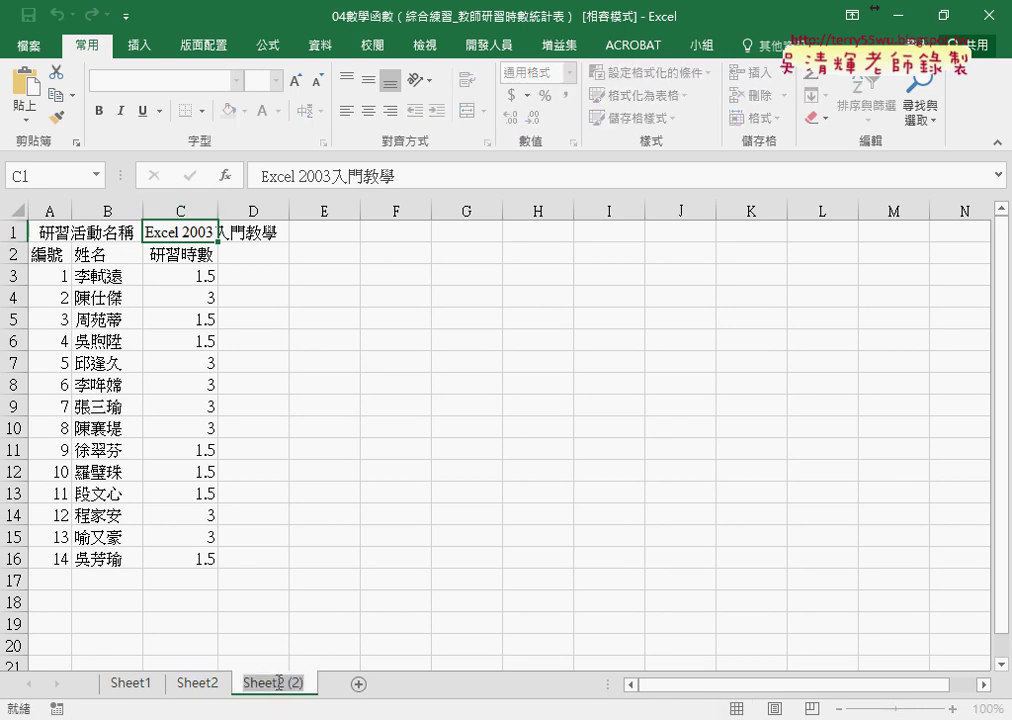
pyautogui.write('3')
pyautogui.press('Return')
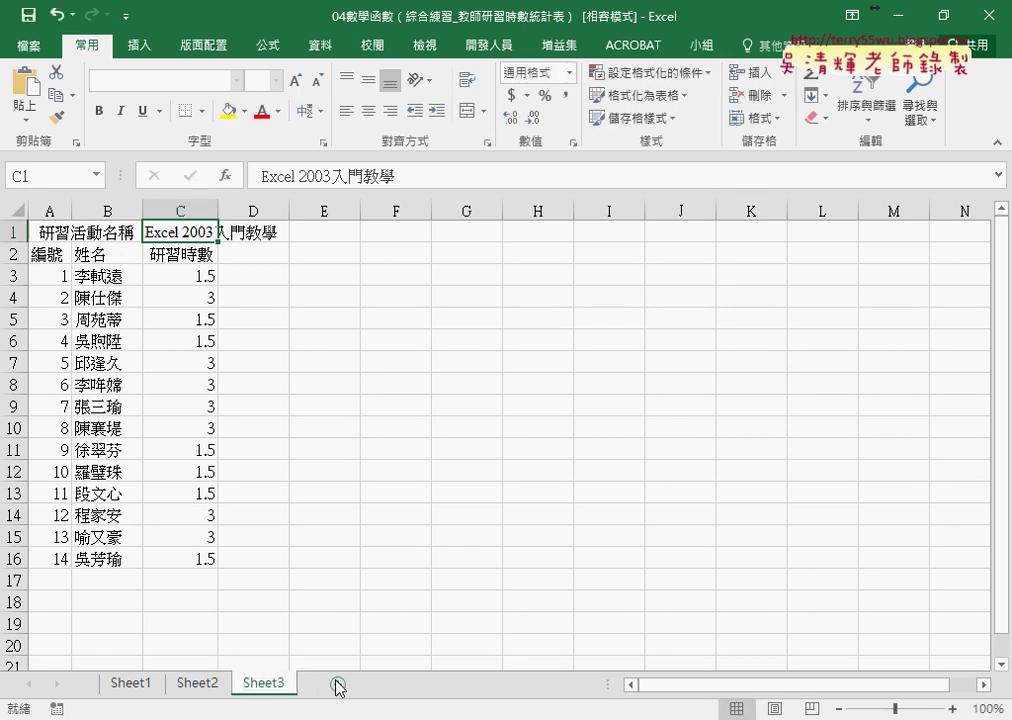
# - Change 入門 to 進階 in Sheet3's C1 title, making it Excel 2003進階教學
pyautogui.moveTo(331, 176); pyautogui.dragTo(362, 176)
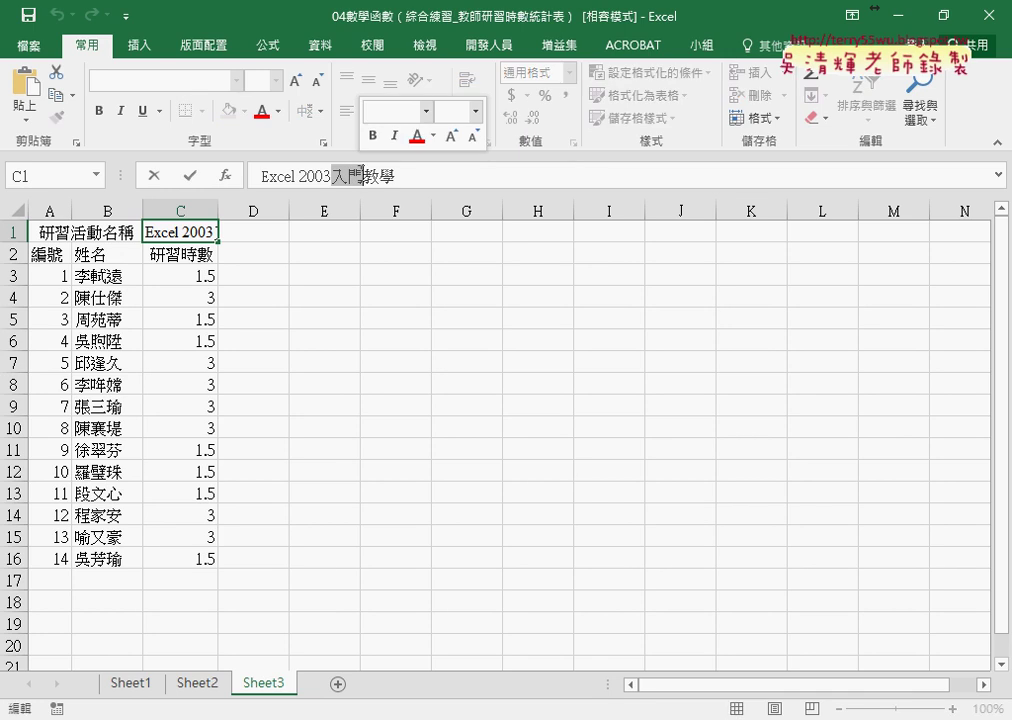
pyautogui.write('ㄐㄧㄣ')
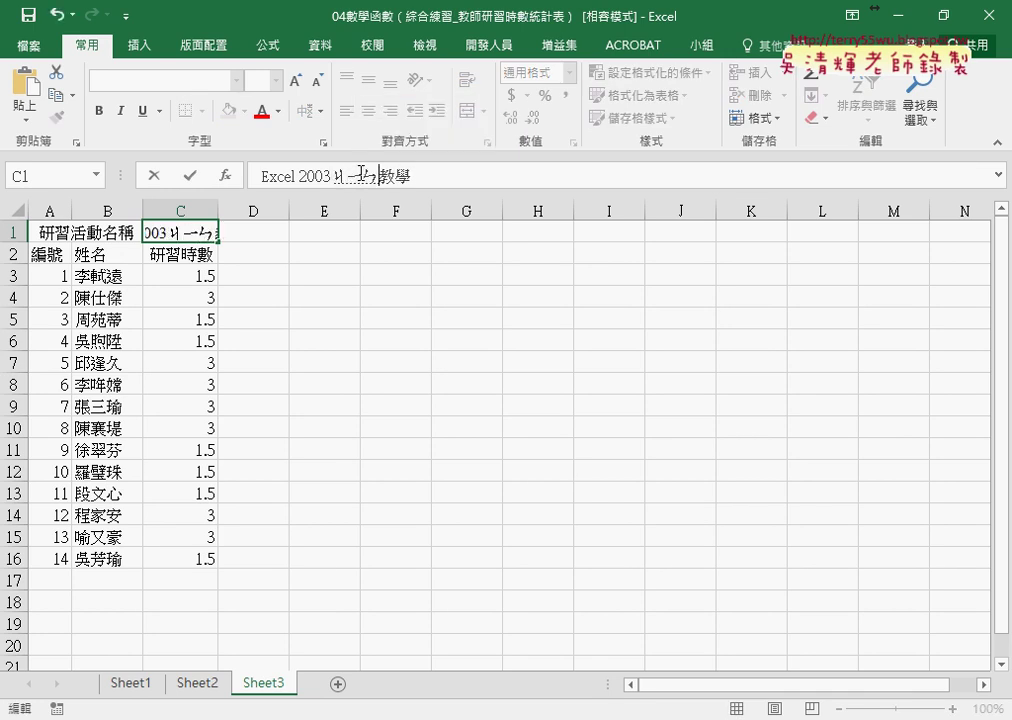
pyautogui.write('4')
pyautogui.write('ㄐㄧ')
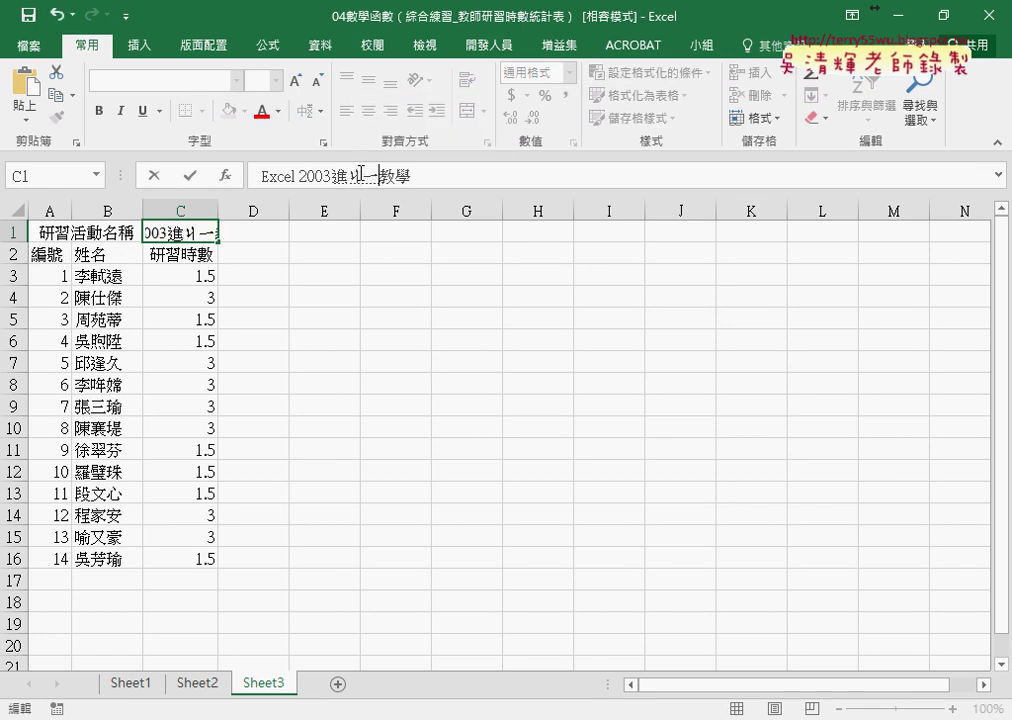
pyautogui.write('ㄝ')
pyautogui.press('space')
pyautogui.press('Return')
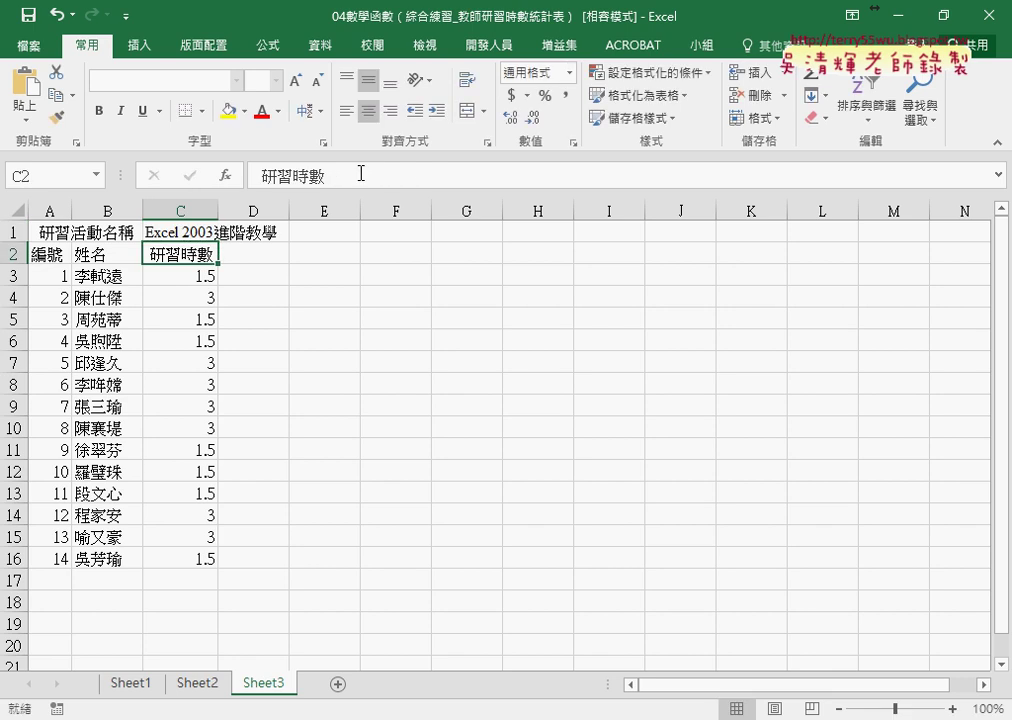
pyautogui.click(13, 275)
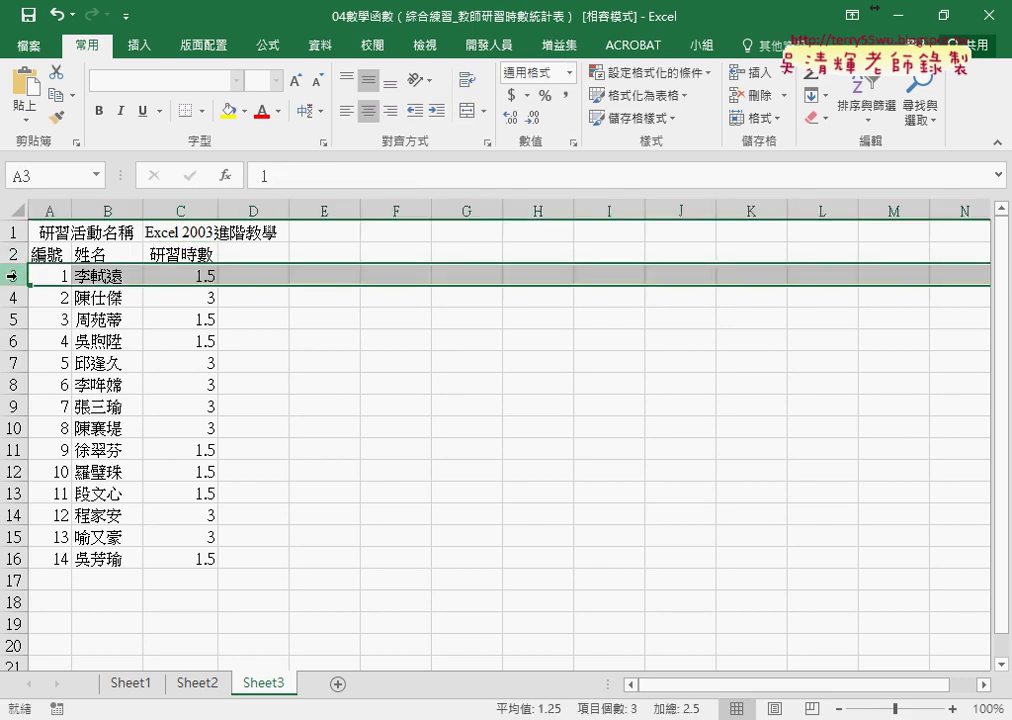
# - Delete rows 3 and 16, then clear the numbers in A3:A14 and hours in C3:C14
pyautogui.keyDown('ctrl'); pyautogui.click(17, 559); pyautogui.keyUp('ctrl')
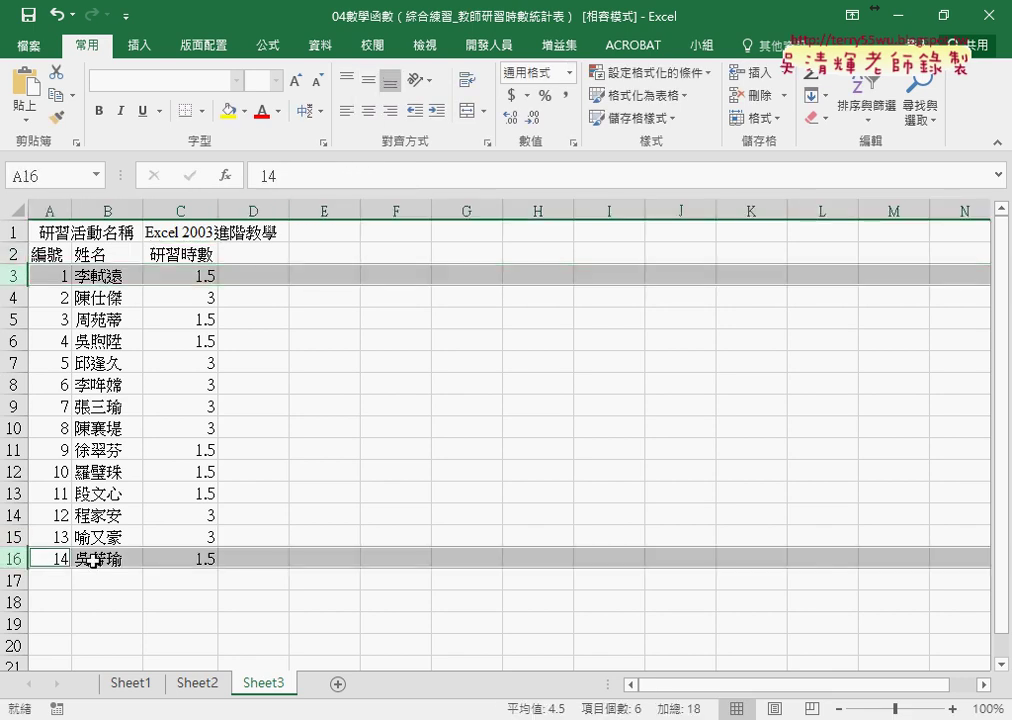
pyautogui.rightClick(103, 559)
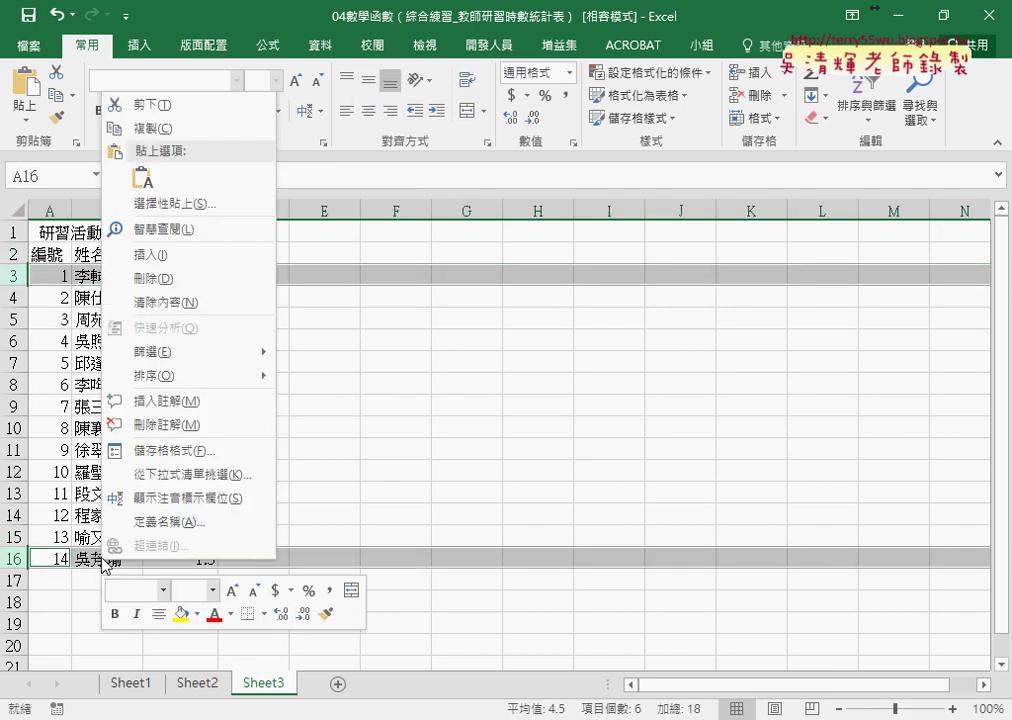
pyautogui.click(155, 278)
pyautogui.click(60, 287)
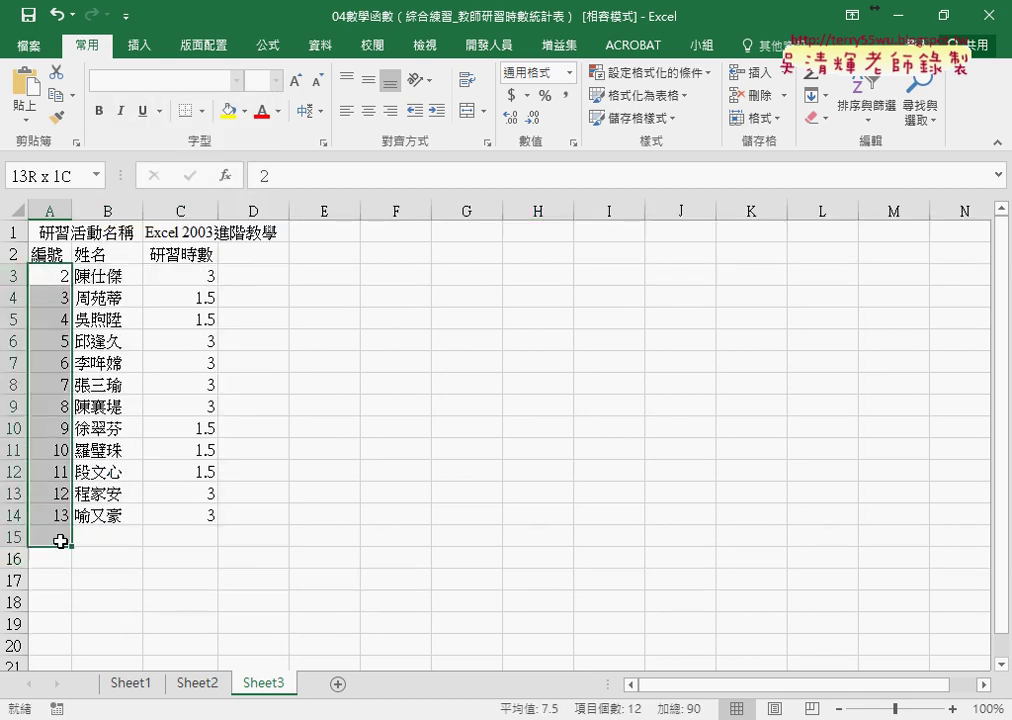
pyautogui.moveTo(60, 287); pyautogui.dragTo(63, 514)
pyautogui.press('Delete')
pyautogui.moveTo(200, 276); pyautogui.dragTo(206, 514)
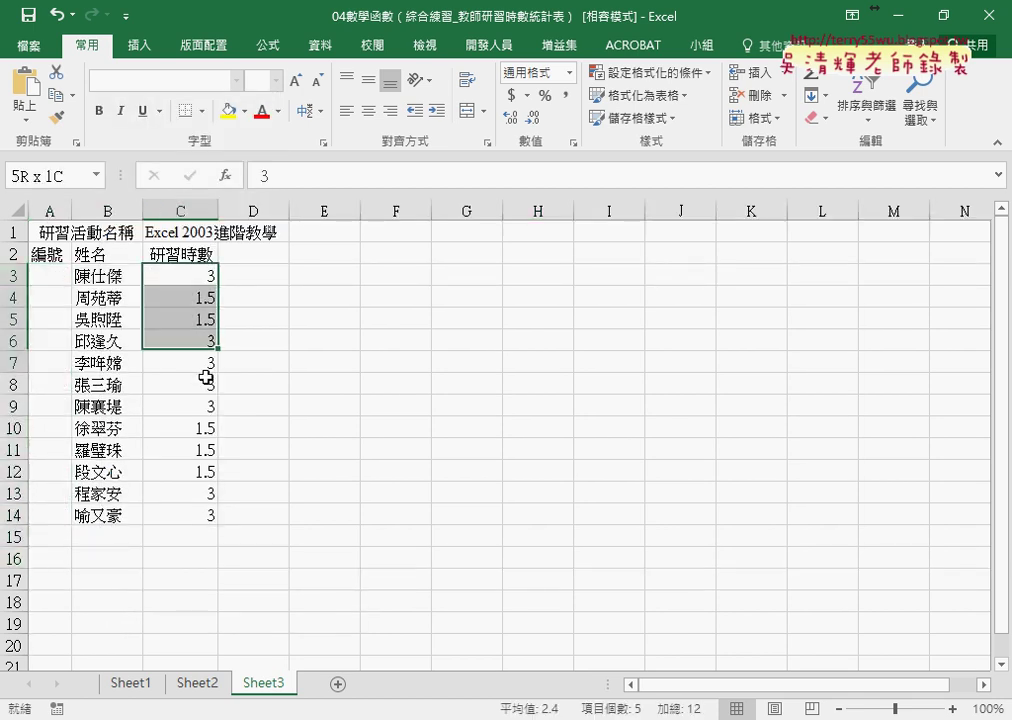
pyautogui.press('Delete')
# - Fill 2 hours down C3:C14 and number the teachers 1 to 12 in A3:A14
pyautogui.click(205, 273)
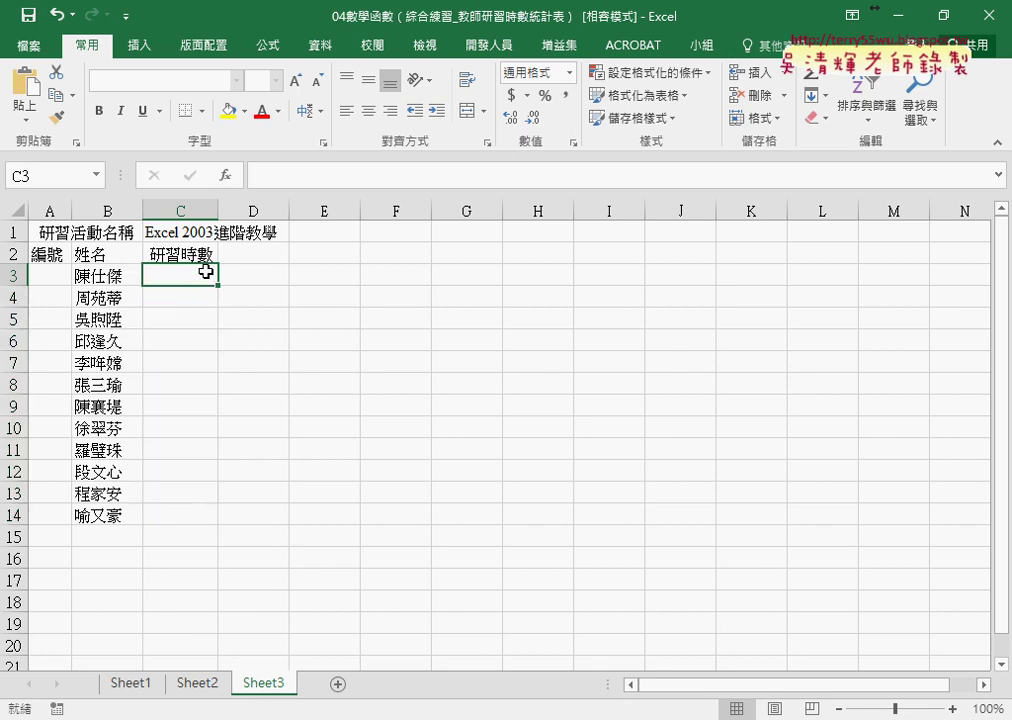
pyautogui.write('2')
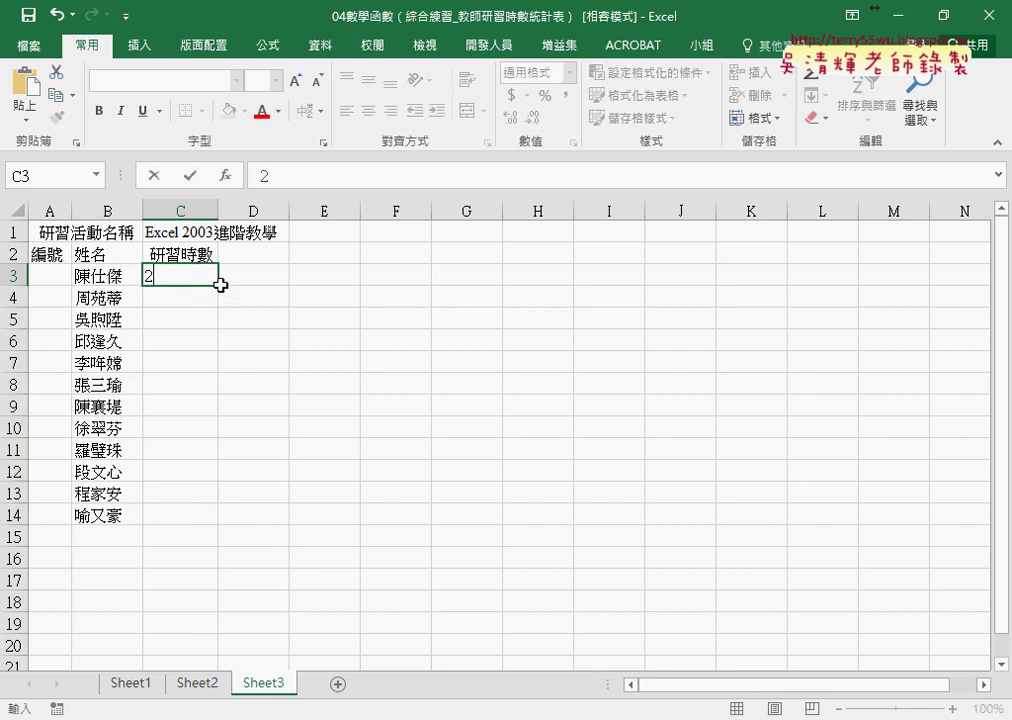
pyautogui.click(221, 282)
pyautogui.click(205, 276)
pyautogui.moveTo(218, 286); pyautogui.dragTo(214, 522)
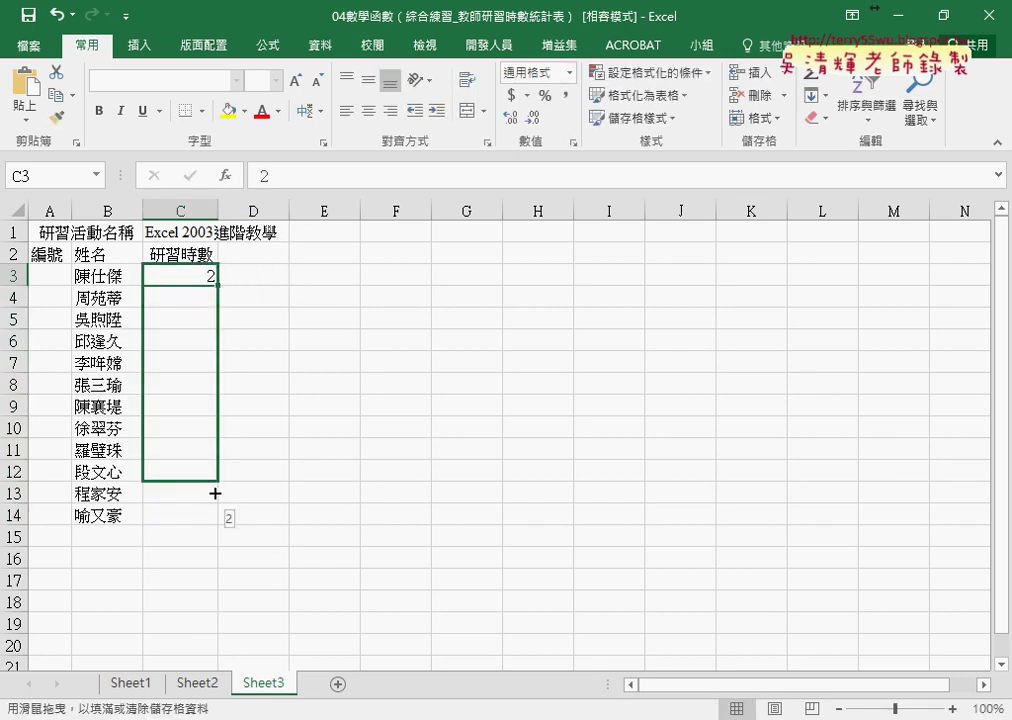
pyautogui.click(61, 279)
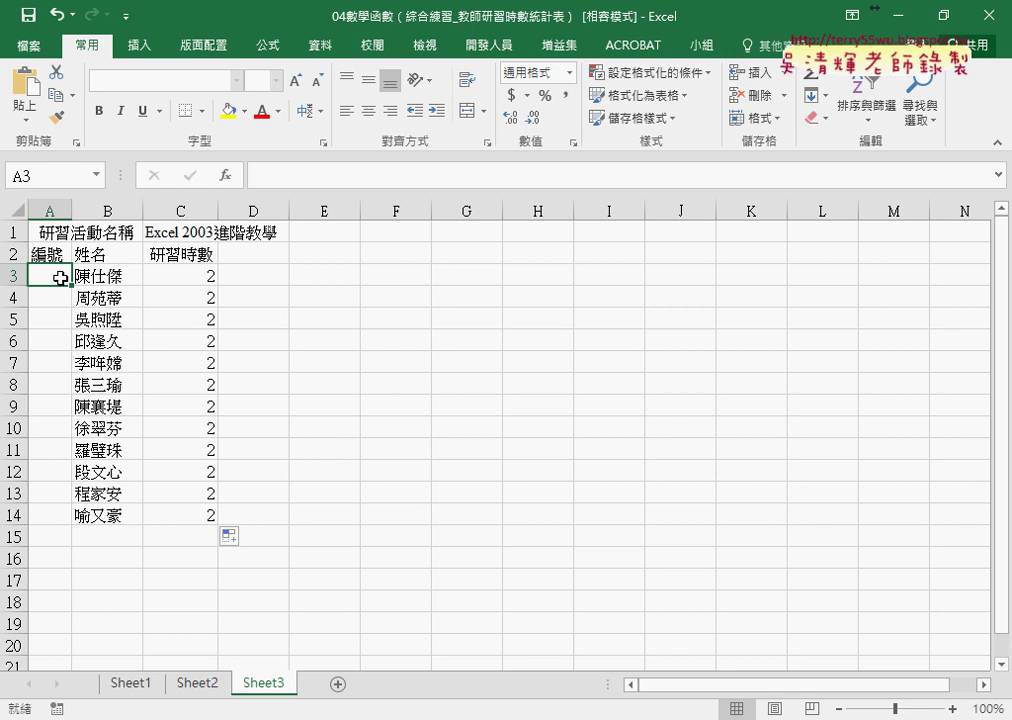
pyautogui.write('1')
pyautogui.moveTo(71, 286); pyautogui.dragTo(72, 525)
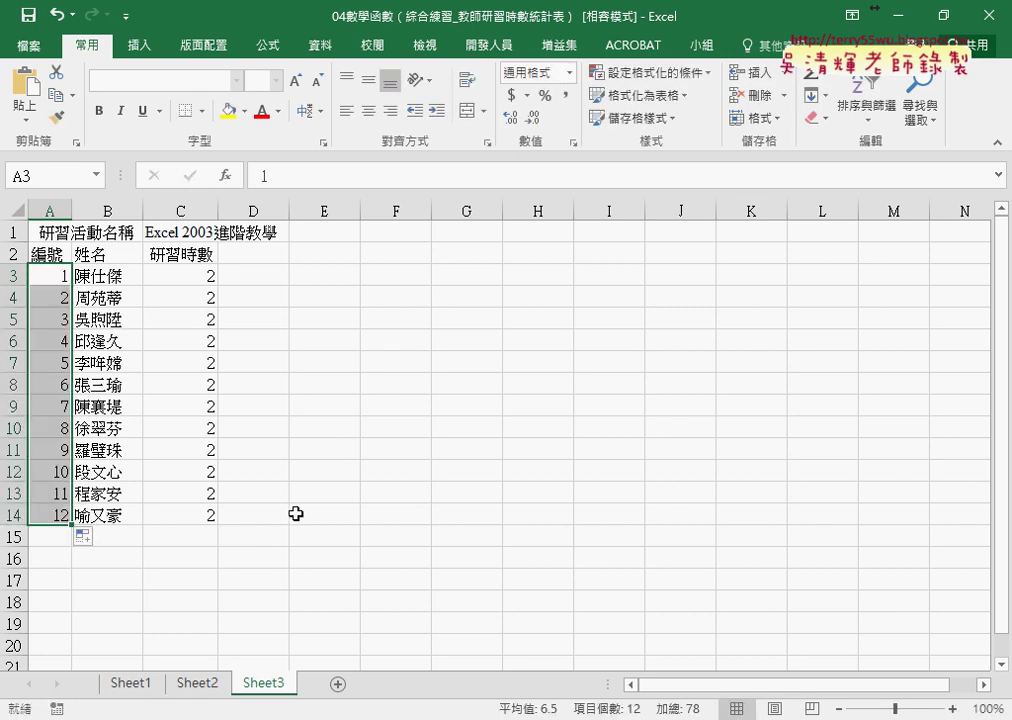
pyautogui.click(300, 490)
# - Return to Sheet1 and select the 研習總時數 cells C2:C21, where C2 shows 0
pyautogui.click(199, 688)
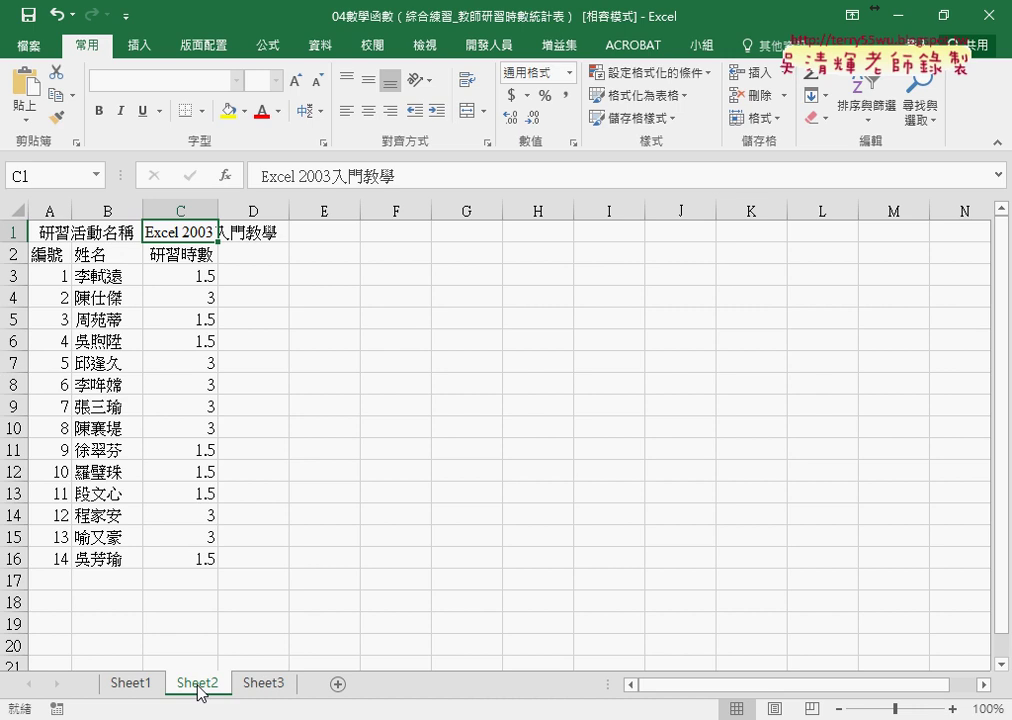
pyautogui.click(262, 686)
pyautogui.click(140, 688)
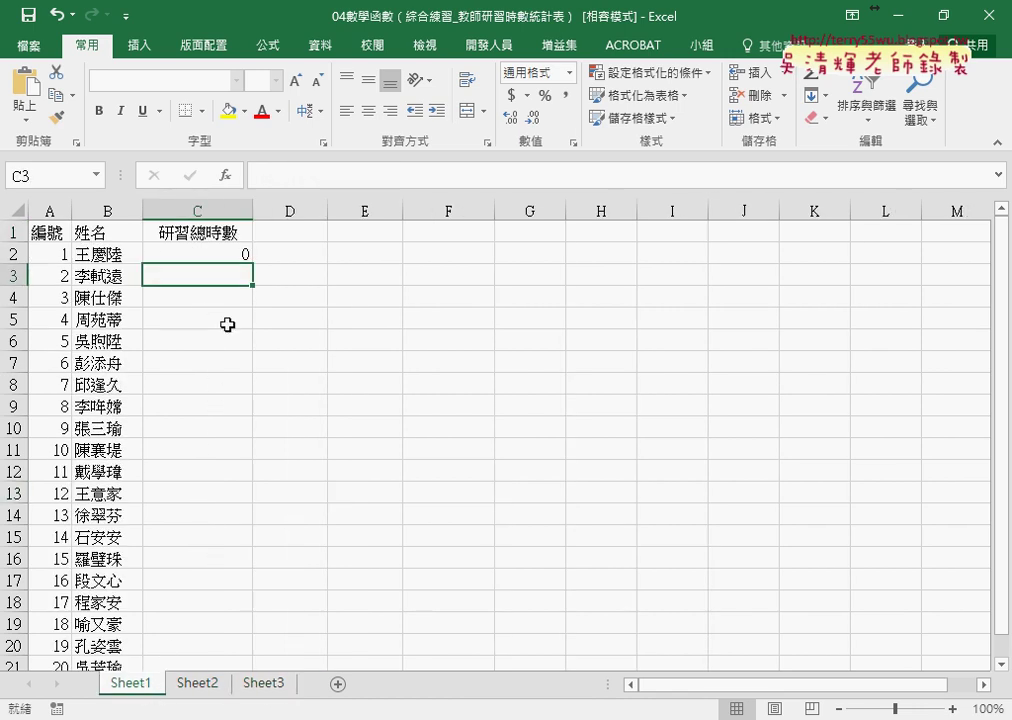
pyautogui.click(208, 253)
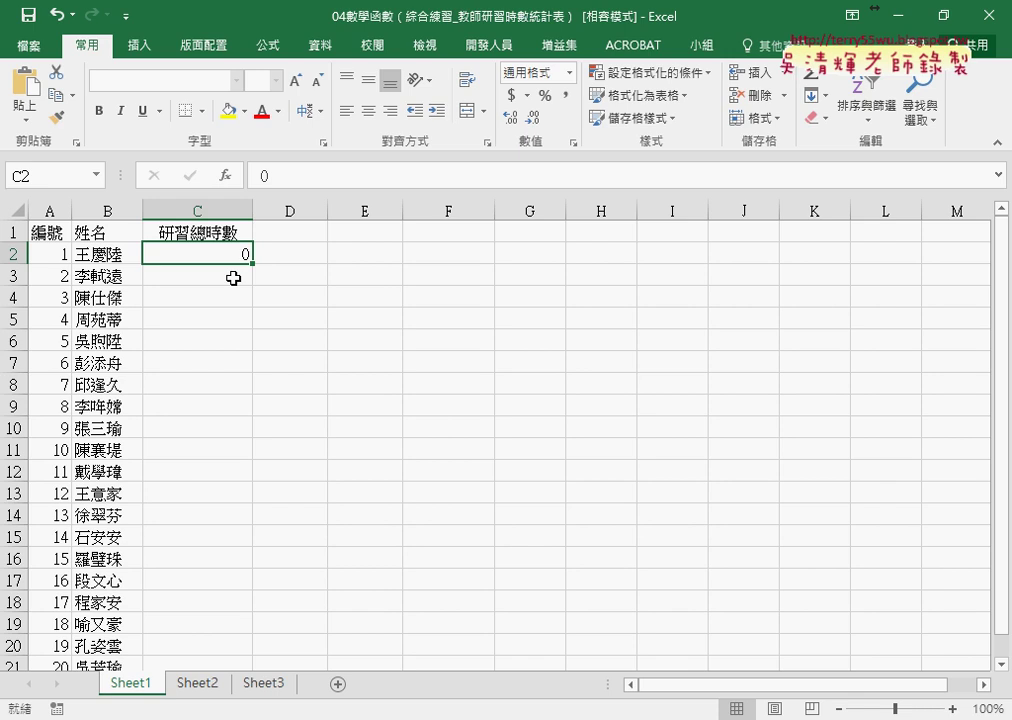
pyautogui.moveTo(217, 255)
pyautogui.mouseDown()
pyautogui.moveTo(203, 641)
pyautogui.moveTo(250, 640)
pyautogui.moveTo(203, 592)
pyautogui.moveTo(203, 624)
pyautogui.mouseUp()
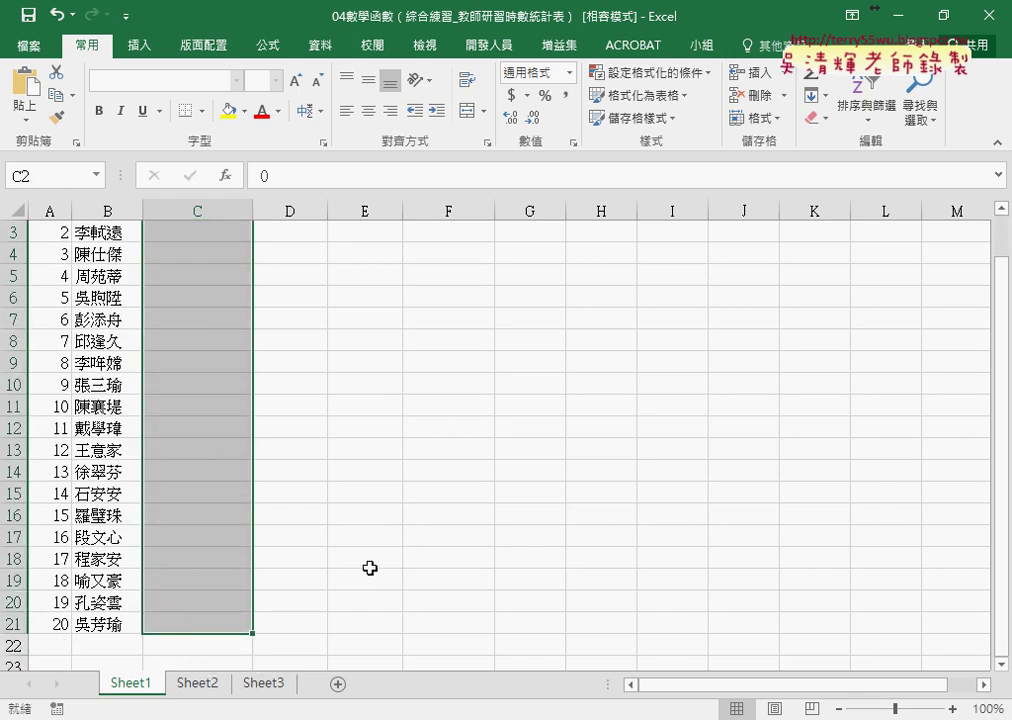
pyautogui.scroll(1, 368, 567)
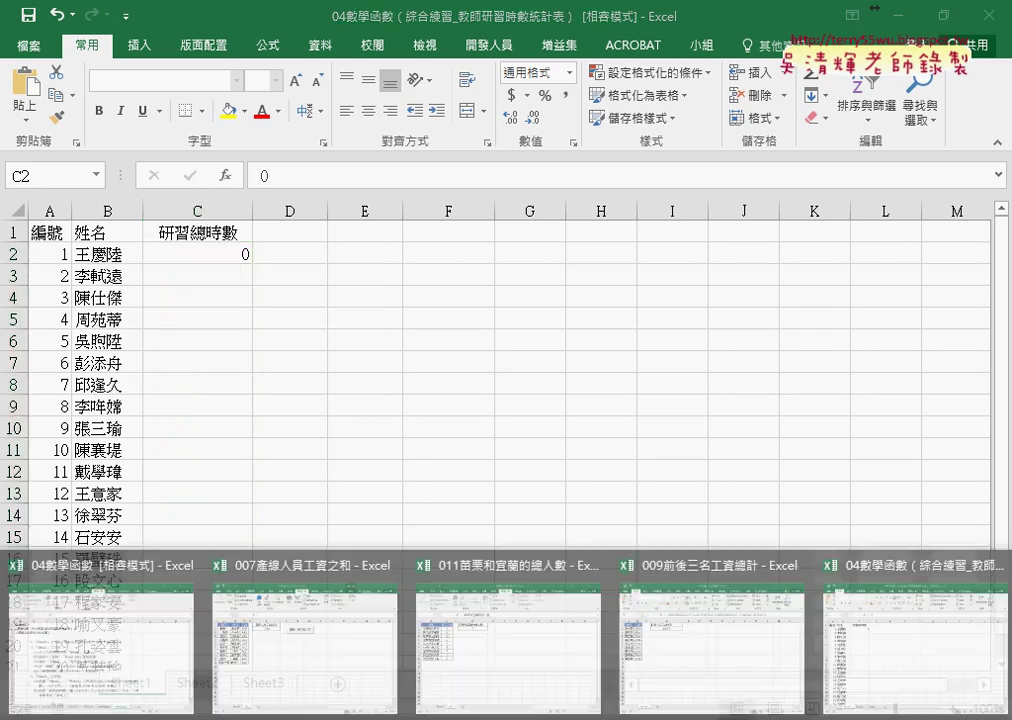
# - Bring up the 009前後三名工資總計 workbook and select D2 showing 206500
pyautogui.click(648, 660)
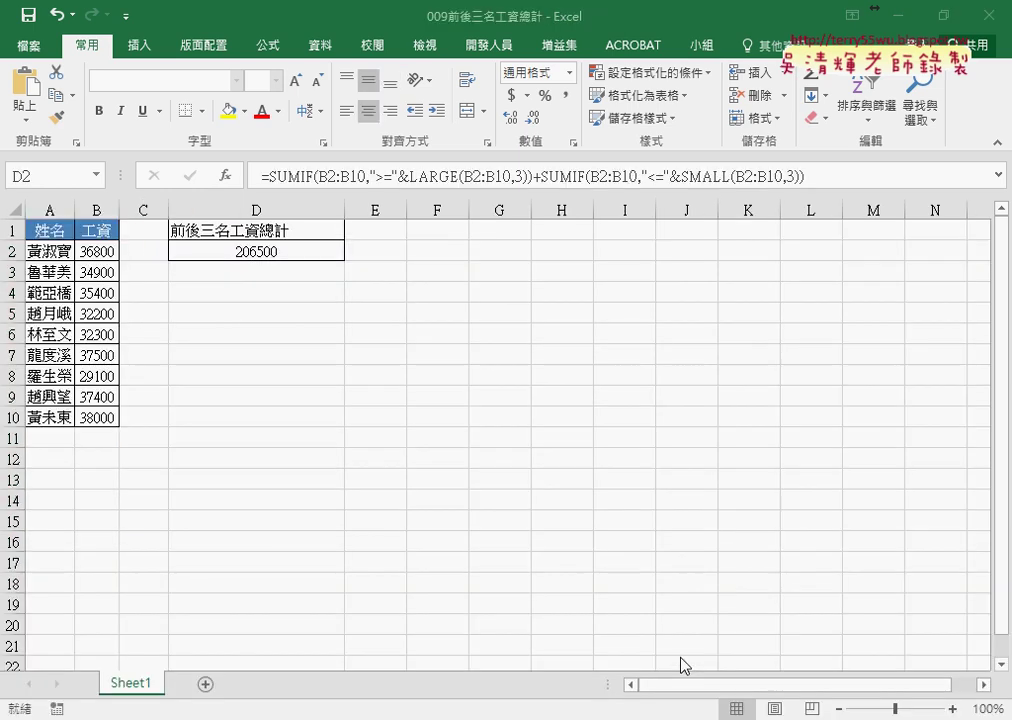
pyautogui.click(272, 250)
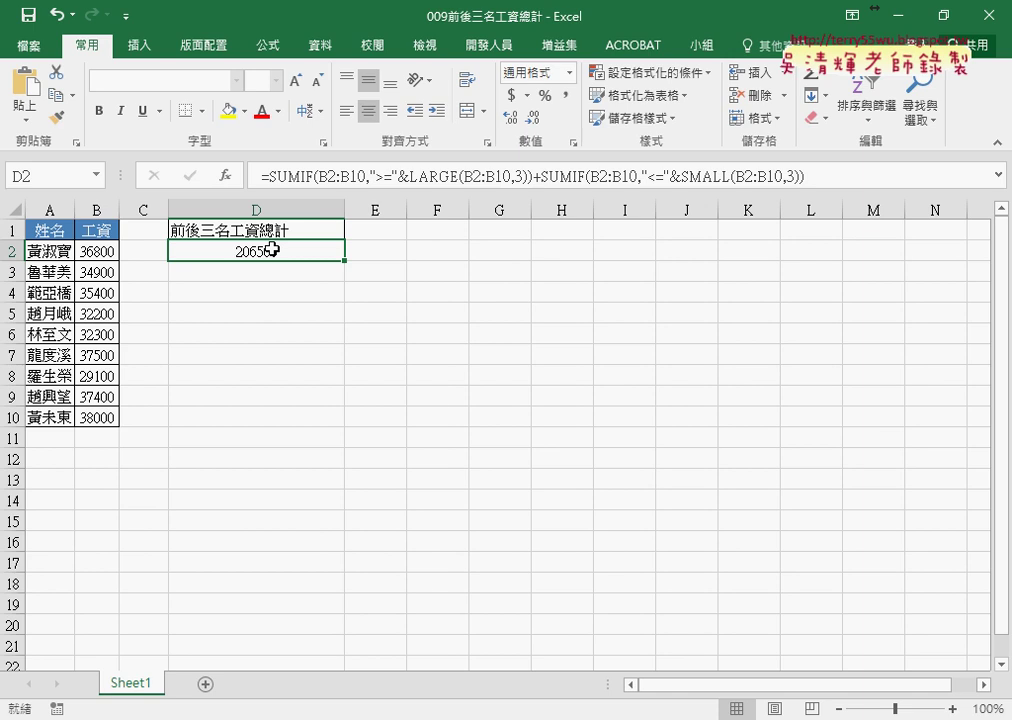